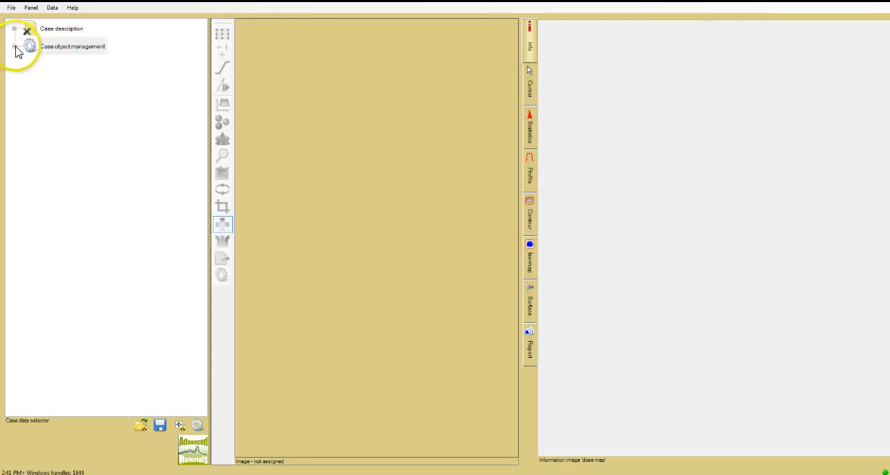
Add a new case object of type Film calibration (ordinary) to the treatment case.
left_click(14, 46)
left_click(42, 63)
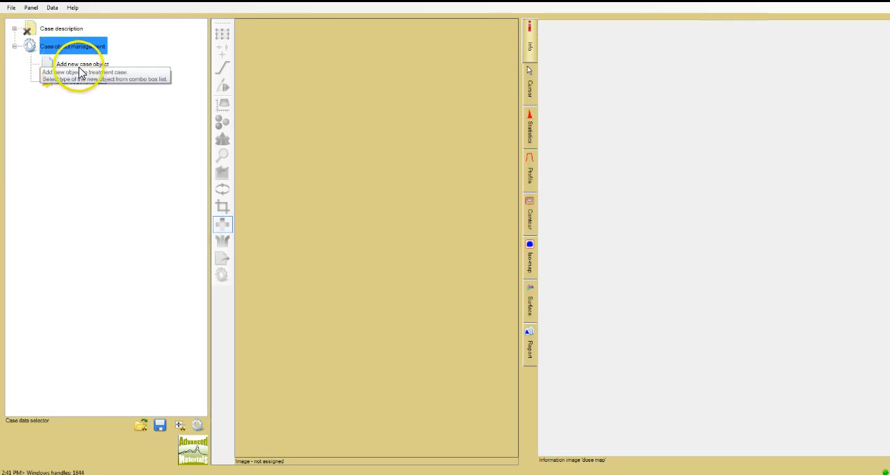
left_click(80, 70)
right_click(80, 71)
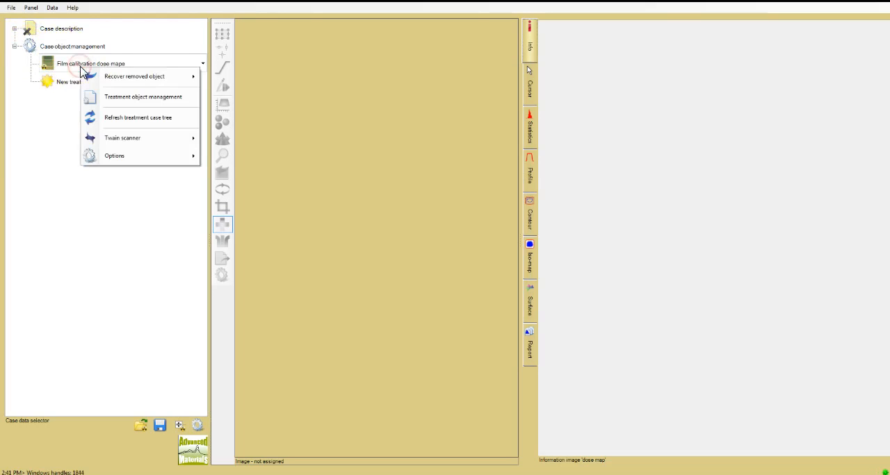
left_click(203, 64)
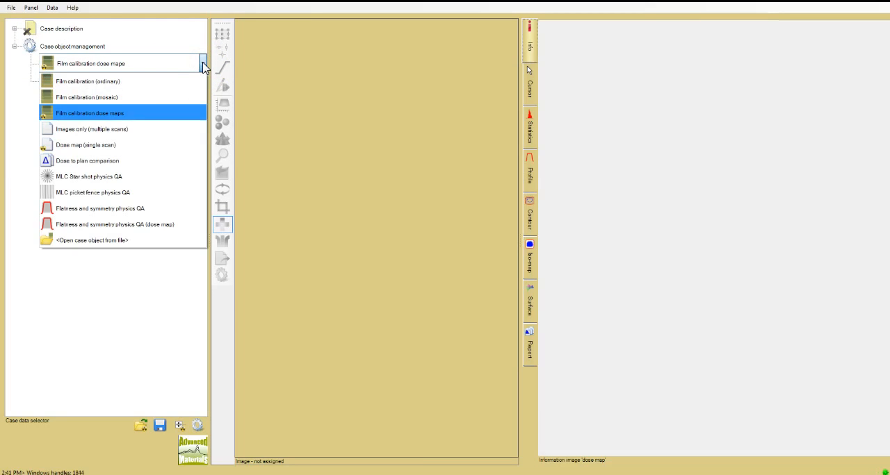
left_click(193, 88)
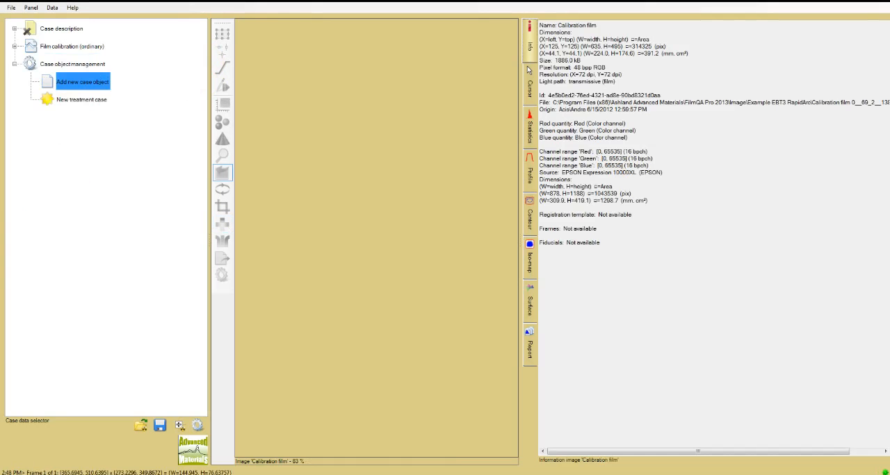
Load the image file Calibration film 0__69_2__138_3__368_8 as the calibration film data of the Film calibration object.
left_click(15, 47)
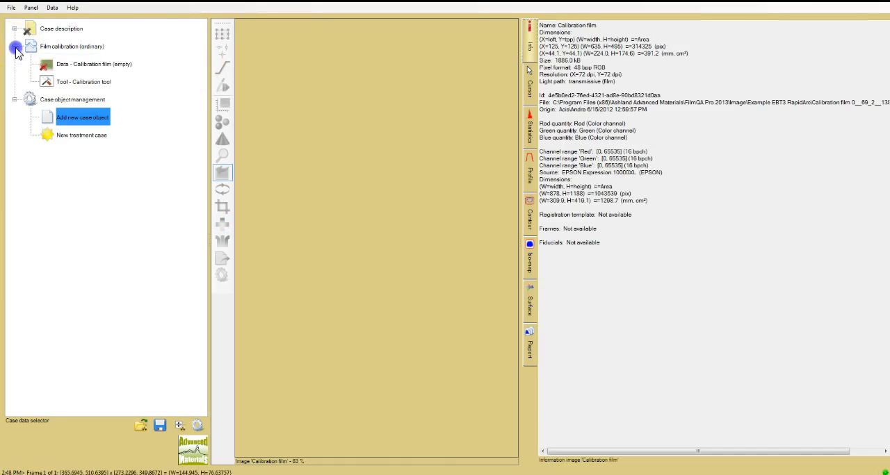
right_click(125, 73)
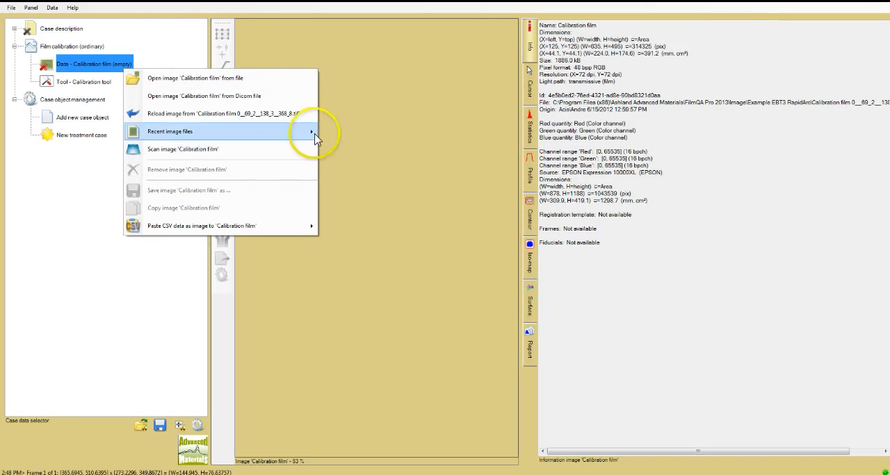
left_click(260, 78)
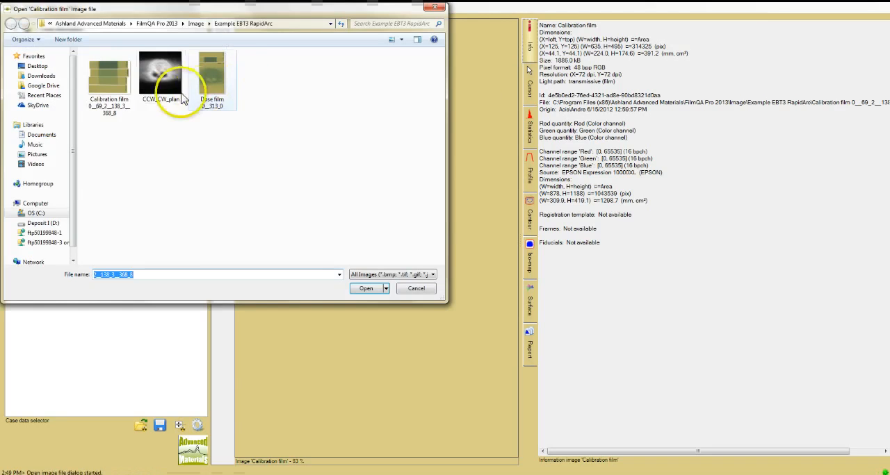
double_click(122, 101)
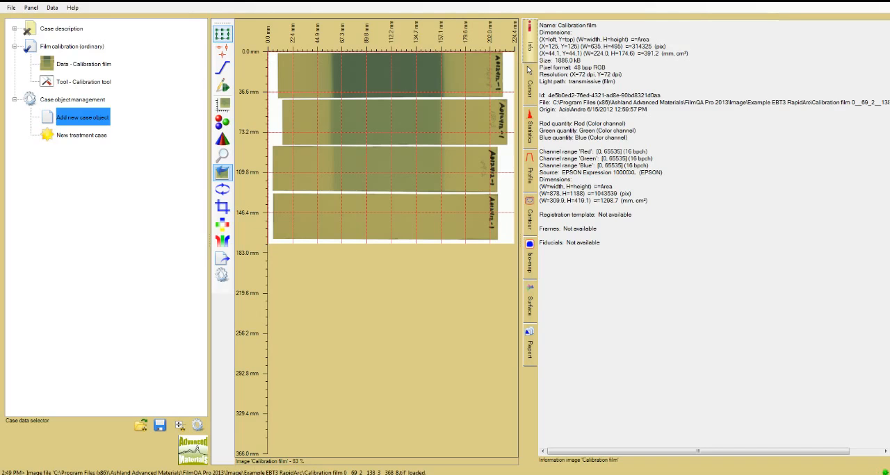
Draw a rectangular selection frame about 53 by 29 mm in the dark exposed area of the uppermost film strip.
left_click(224, 35)
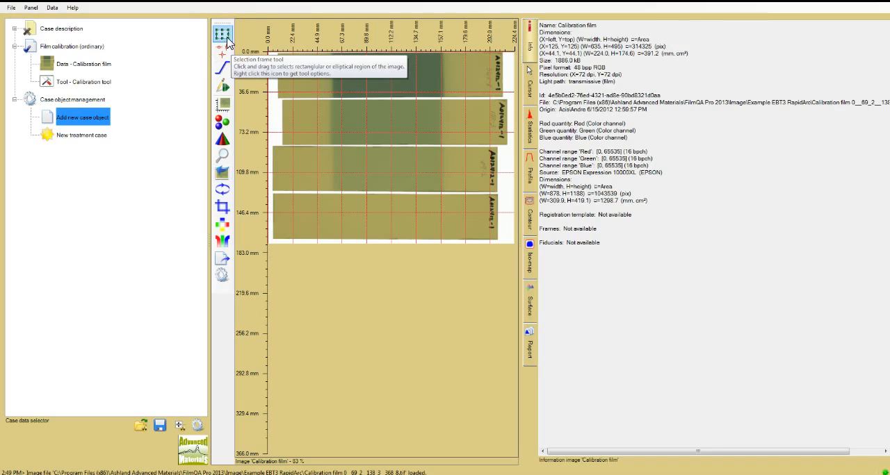
right_click(223, 34)
left_click(245, 37)
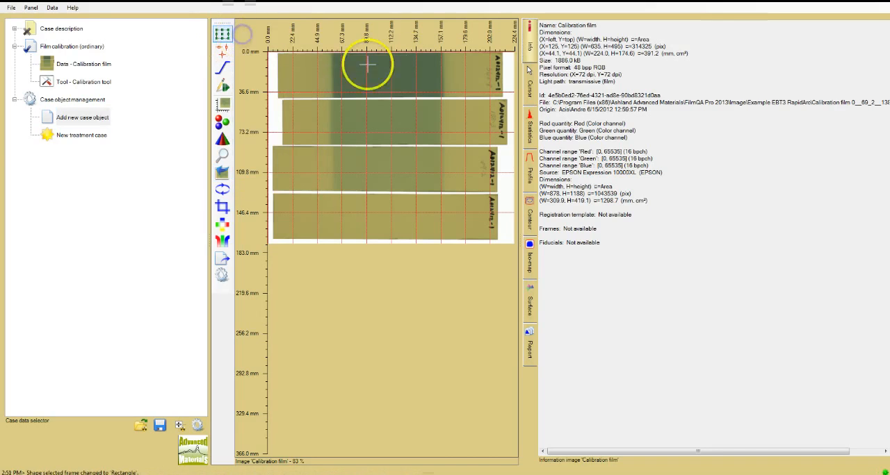
left_click_drag(360, 59, 417, 91)
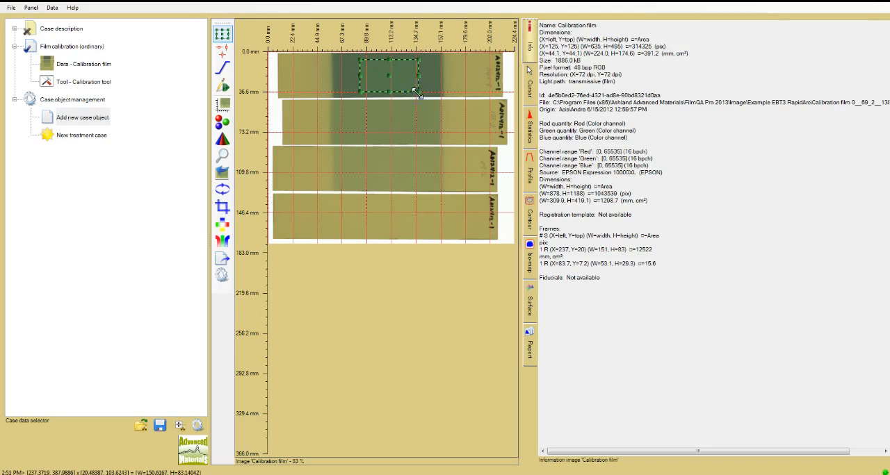
Place same-size frames at the middle of the other three film strips and shift the lowest one slightly down.
left_click(390, 122)
left_click(390, 163)
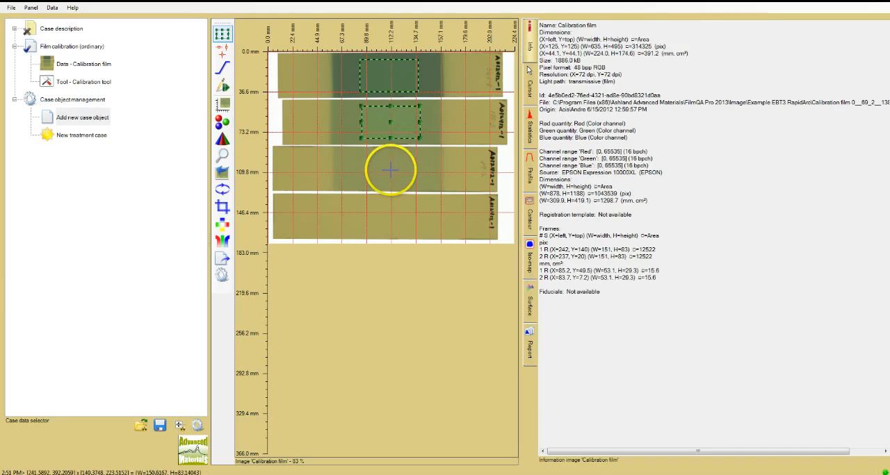
left_click(390, 171)
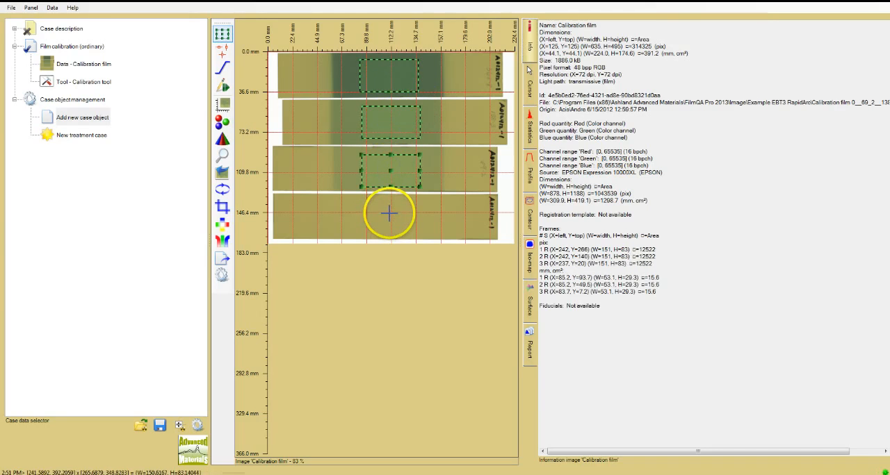
left_click(388, 214)
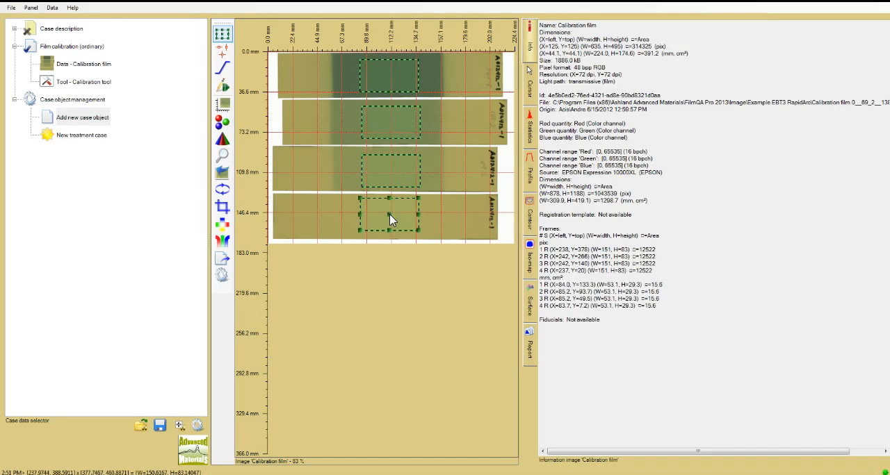
left_click_drag(389, 214, 388, 217)
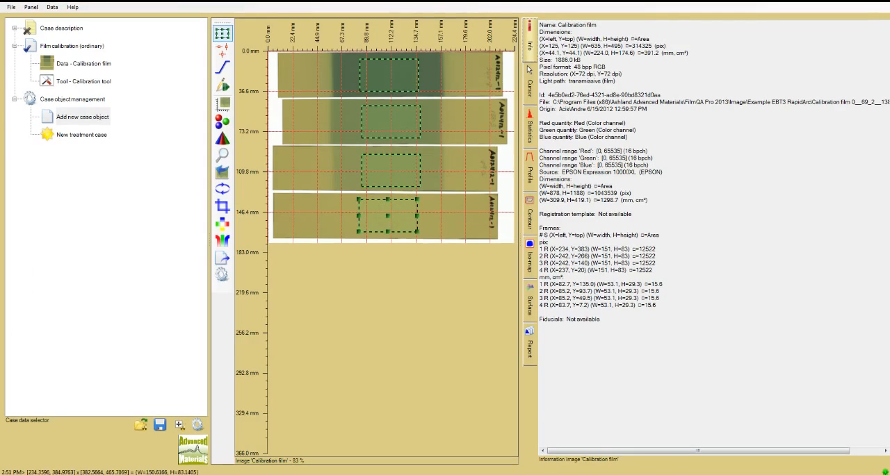
Open the calibration tool and fill its enlarged calibration table with the color values of the four frames.
left_click(78, 88)
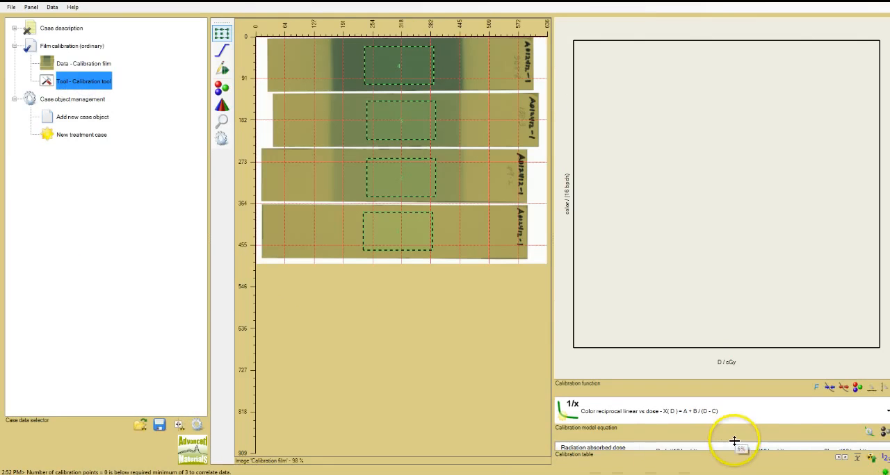
left_click_drag(734, 442, 734, 371)
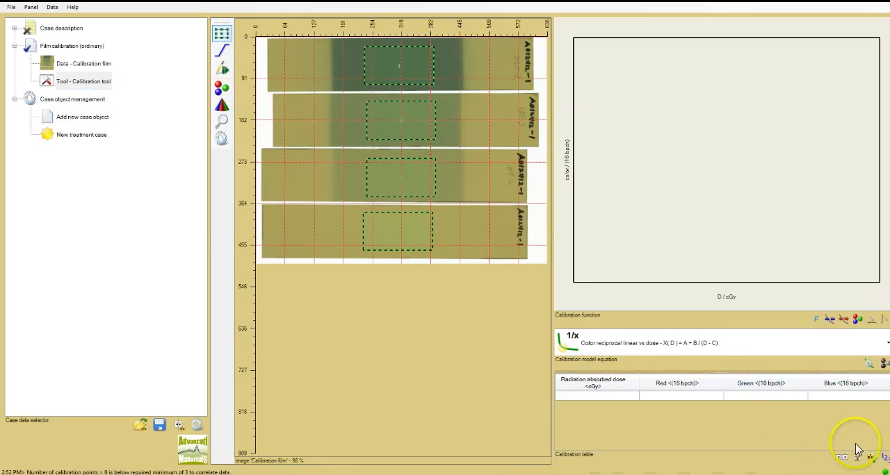
left_click(884, 459)
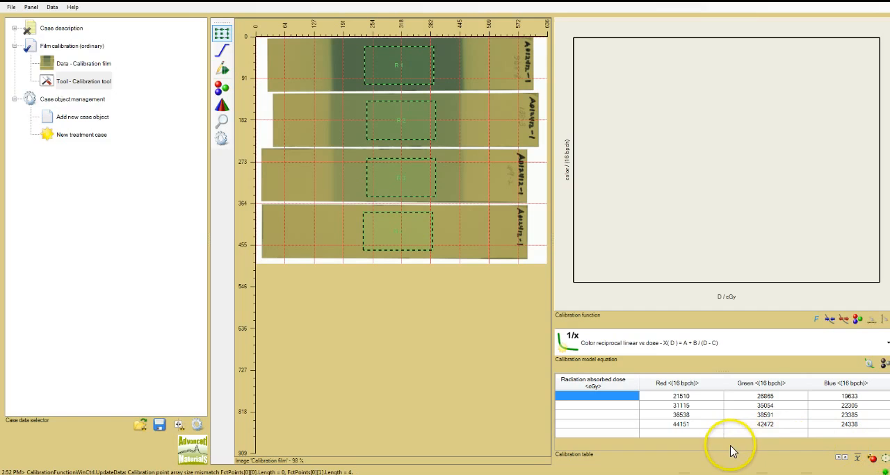
Examine the unit options available for the color channels and the radiation absorbed dose in the calibration table.
left_click(705, 397)
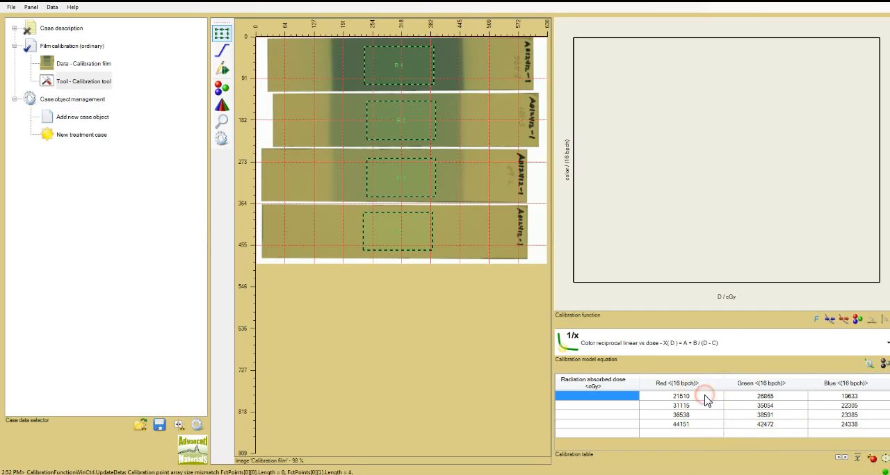
right_click(705, 397)
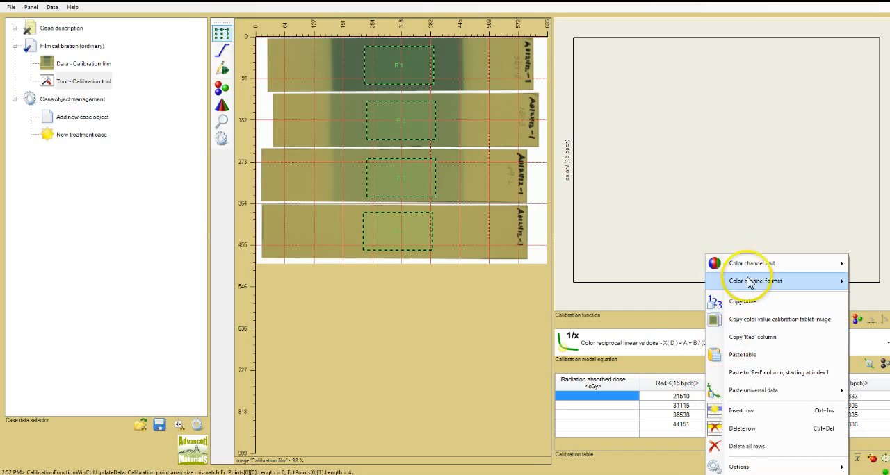
mouse_move(755, 265)
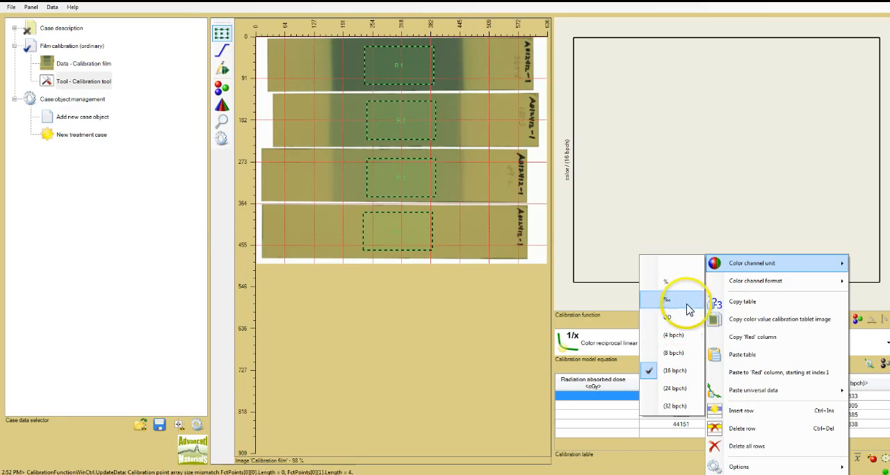
left_click(620, 397)
right_click(620, 397)
mouse_move(745, 206)
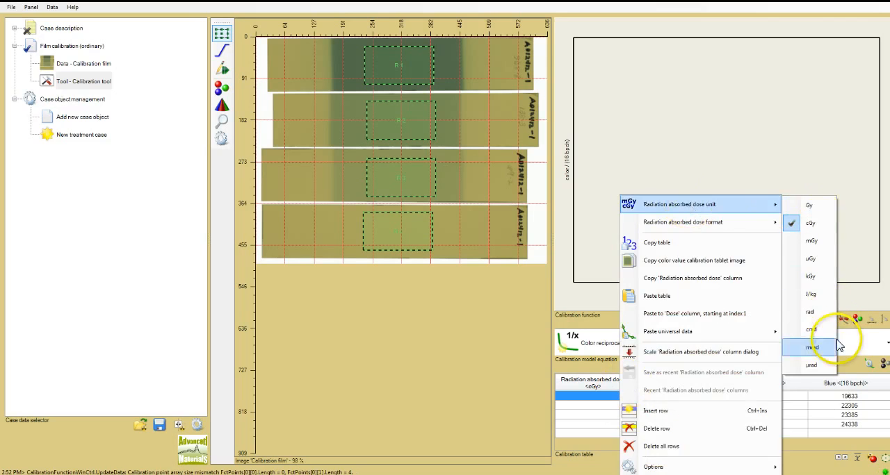
left_click(617, 449)
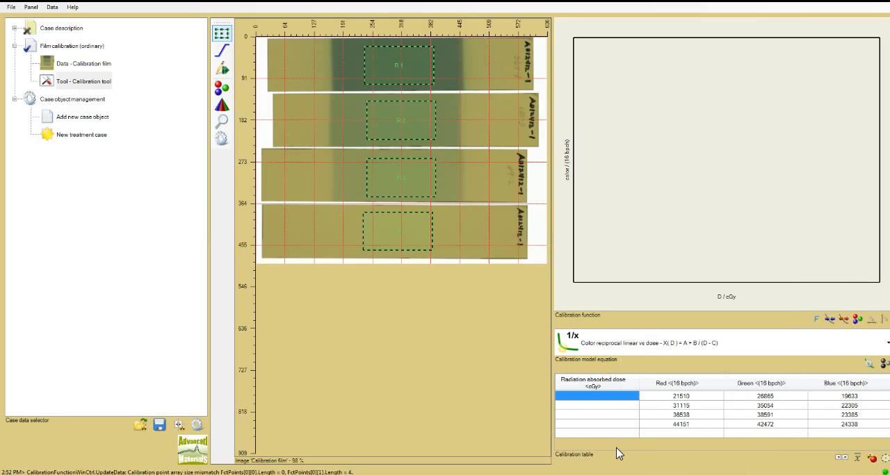
Enter the radiation absorbed doses 0, 69.2, 138.3 and 368.8 cGy in the calibration table.
left_click(601, 394)
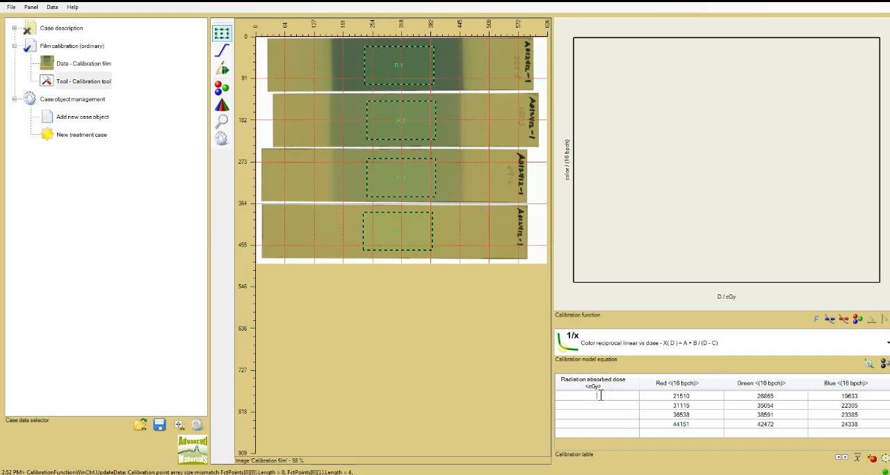
type("0")
key("Return")
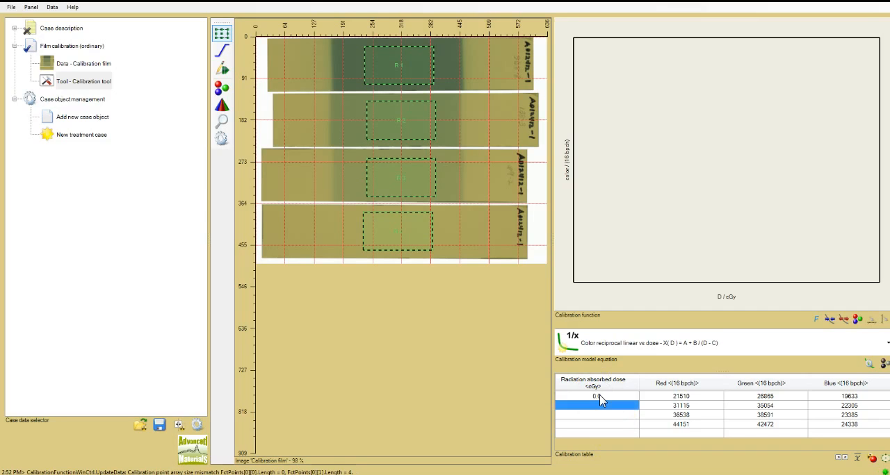
type("6")
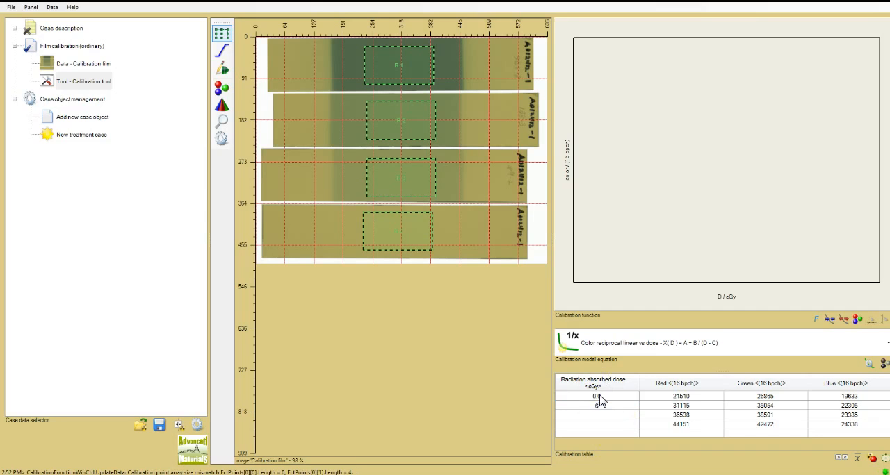
type("9.2")
key("Return")
type("138.3")
key("Return")
type("368.8")
key("Return")
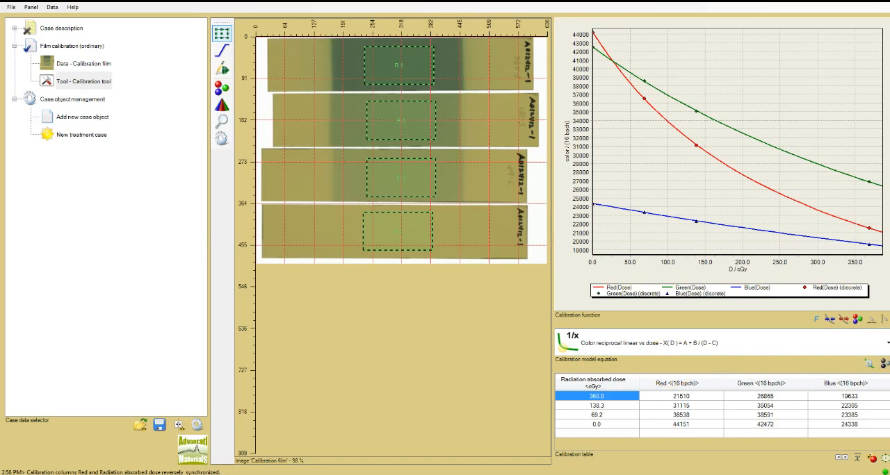
Review the available calibration function models and display the calibration statistics table.
left_click(887, 344)
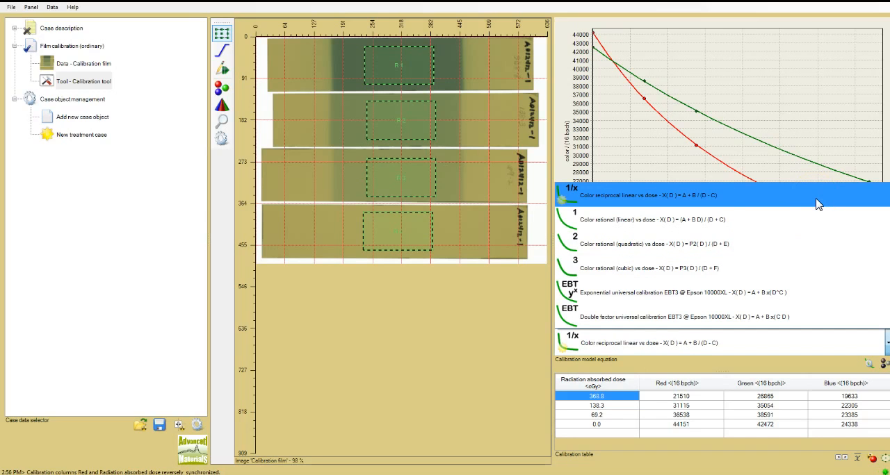
left_click(860, 462)
left_click(860, 462)
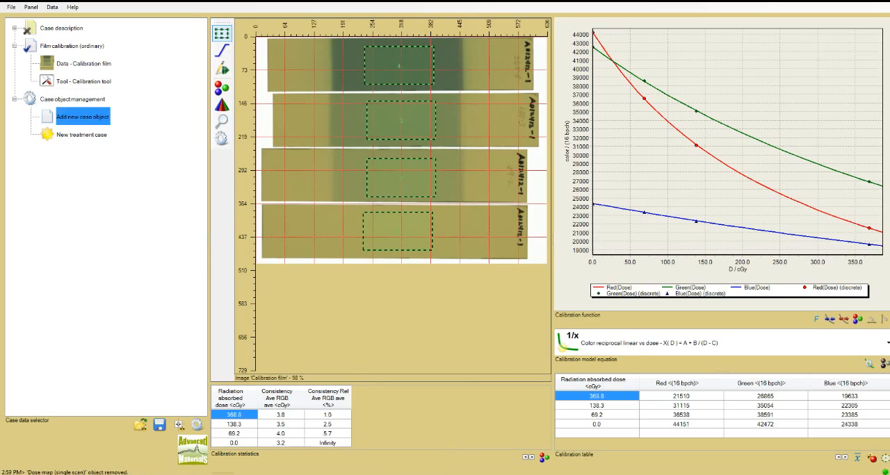
Add a new case object of type Dose map (single scan) to the treatment case.
right_click(100, 127)
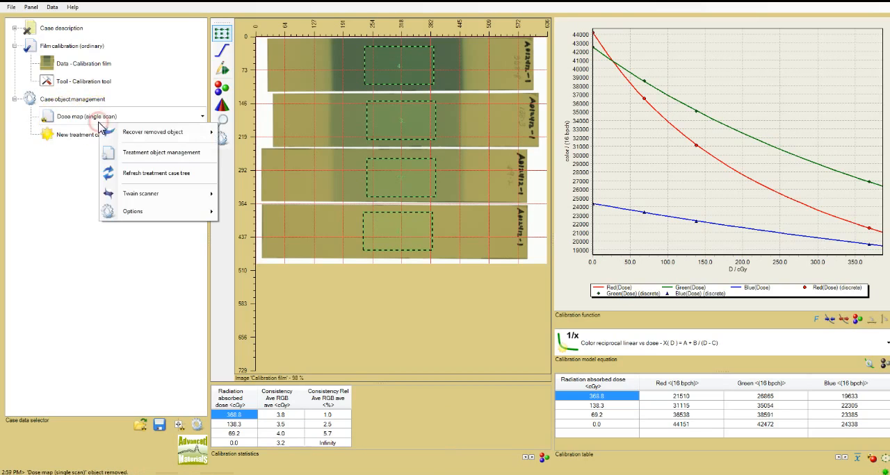
left_click(201, 116)
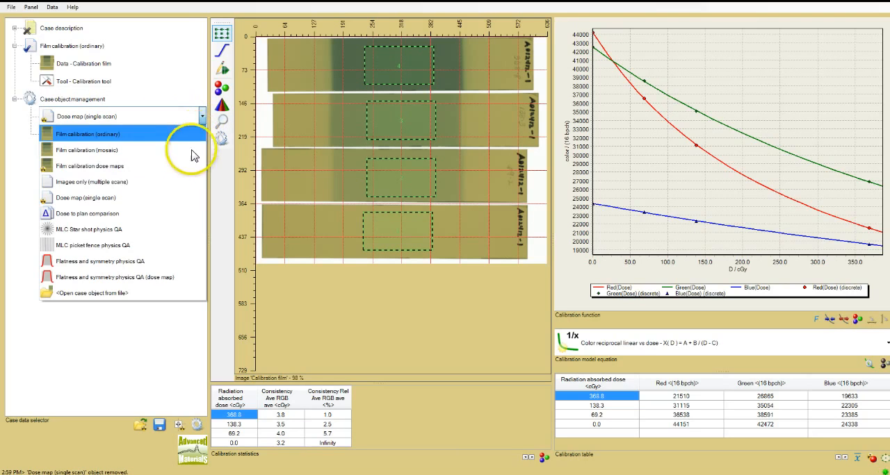
left_click(174, 198)
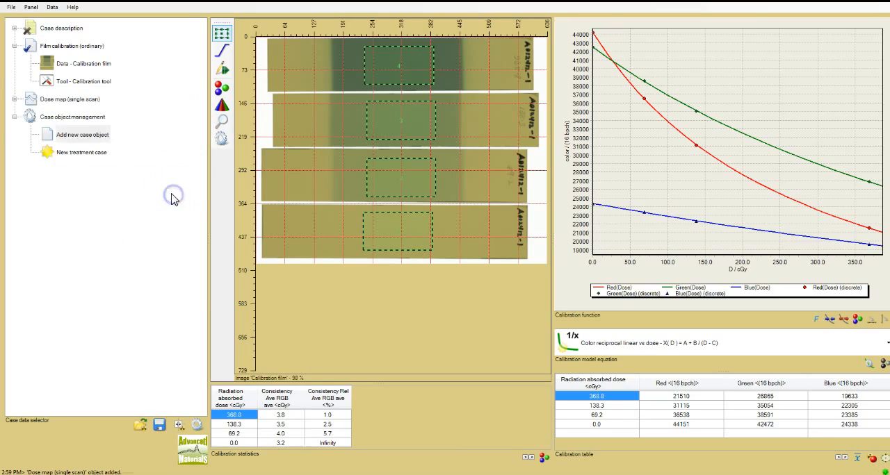
Load the image file Dose film 0__313_0 as the dose film of the single-scan dose map.
left_click(14, 99)
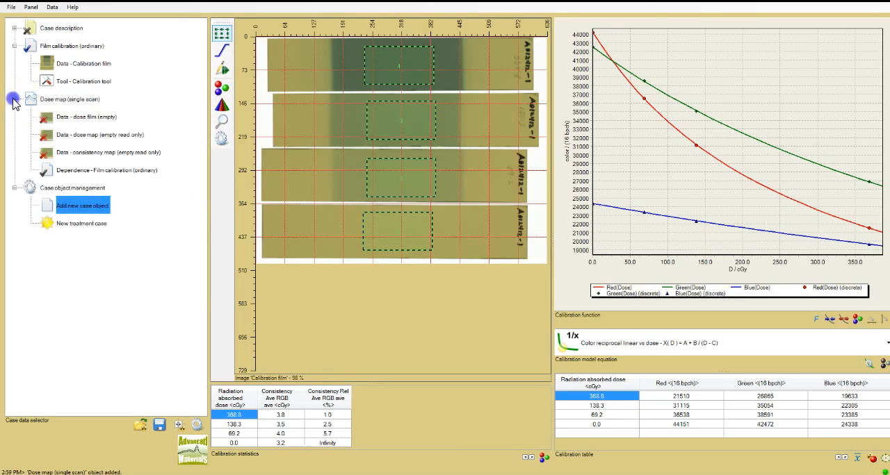
right_click(109, 120)
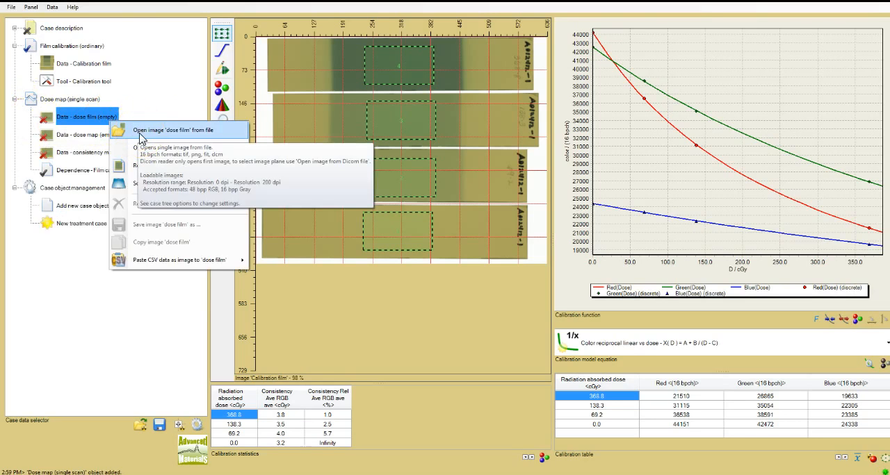
left_click(142, 137)
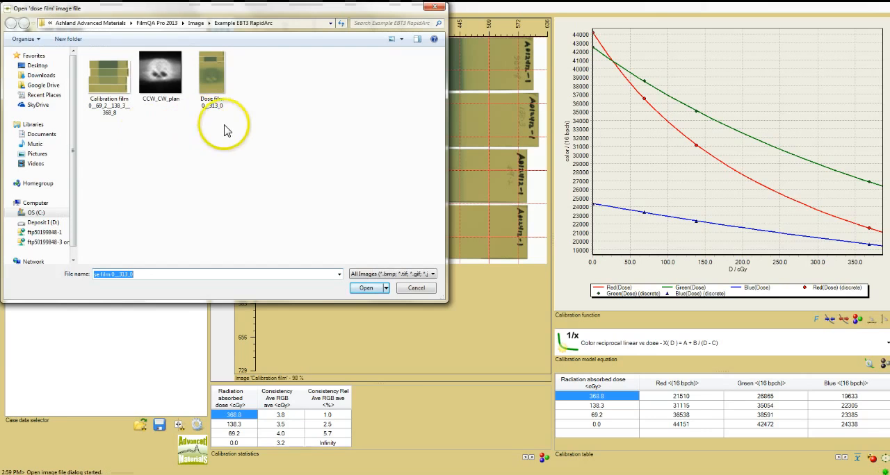
double_click(222, 82)
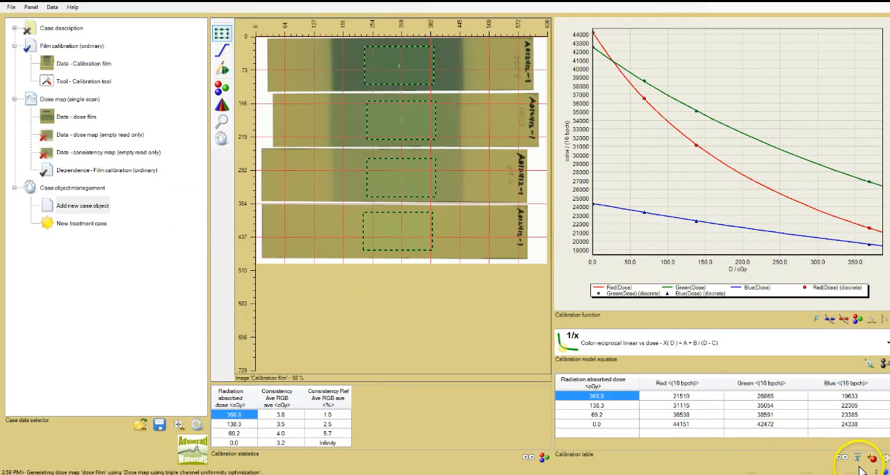
mouse_move(866, 471)
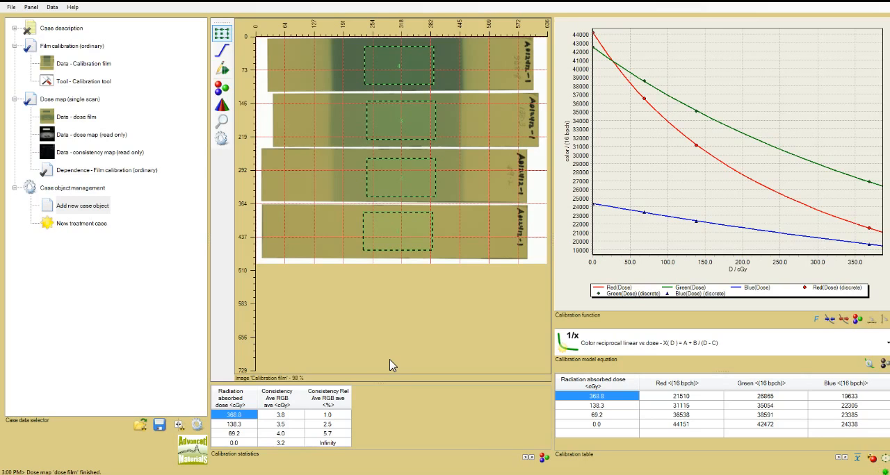
Display the dose map image calculated from the dose film.
mouse_move(56, 140)
left_click(47, 136)
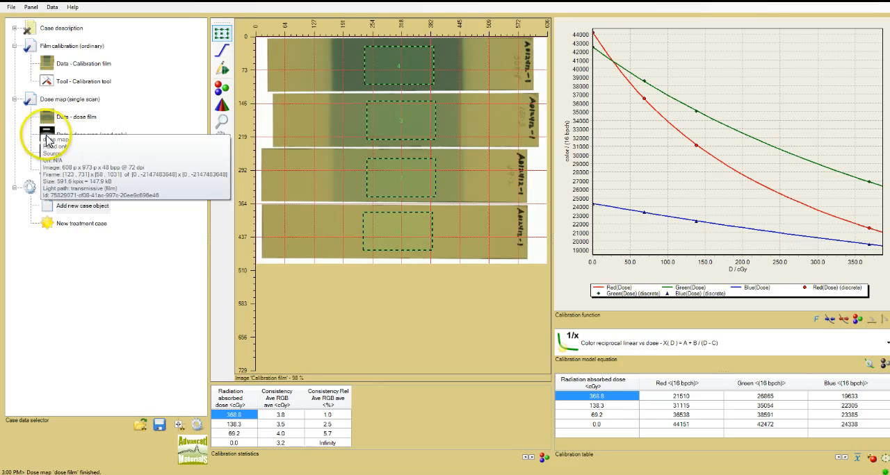
left_click(48, 136)
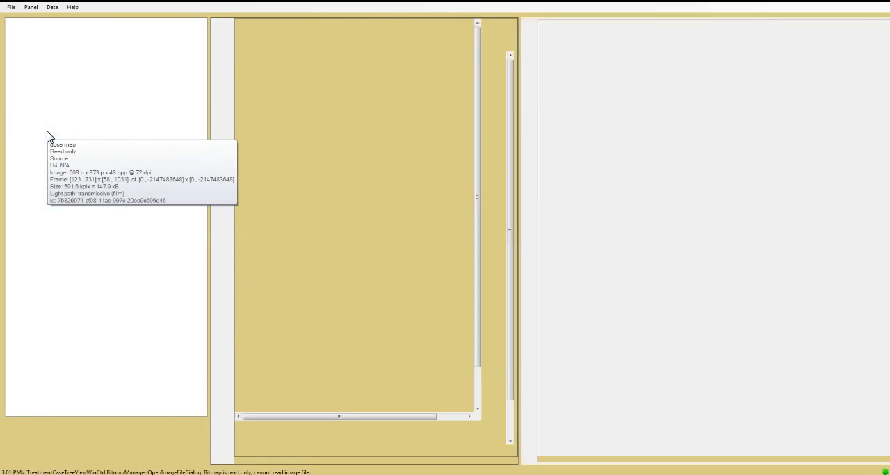
Frame the exposed and unexposed reference strips on the dose map, about 36.6 by 22 mm each, and display their pixel statistics.
left_click(361, 116)
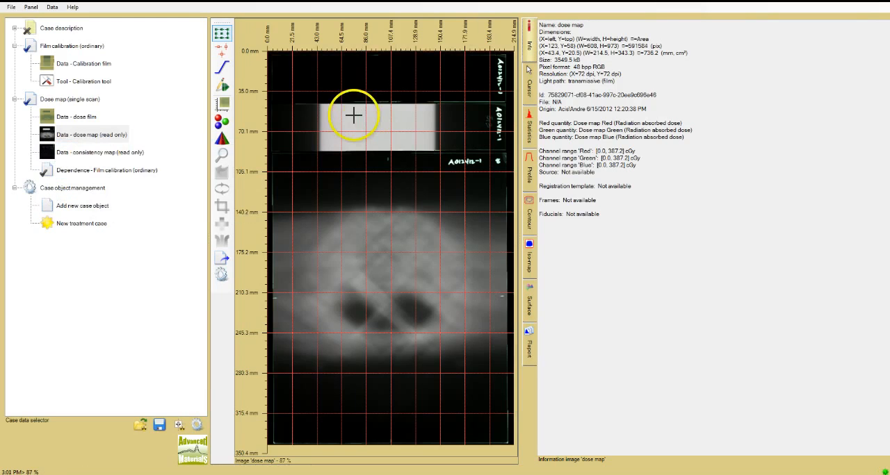
left_click_drag(361, 117, 398, 141)
left_click(375, 77)
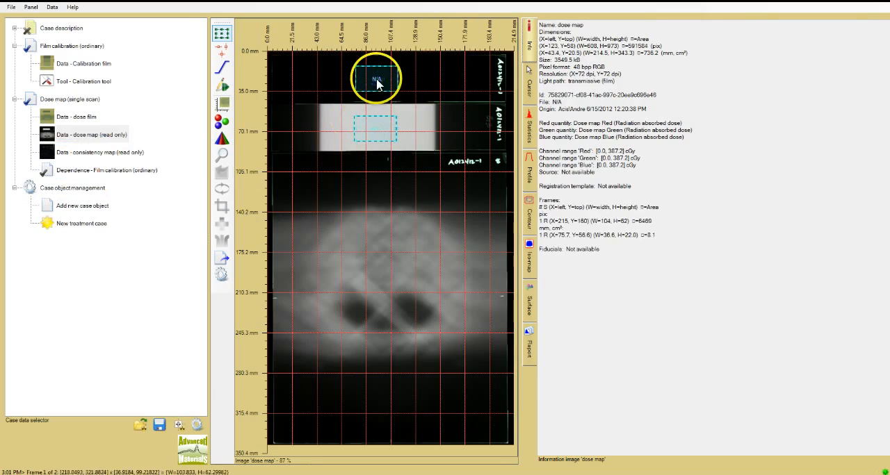
left_click(532, 129)
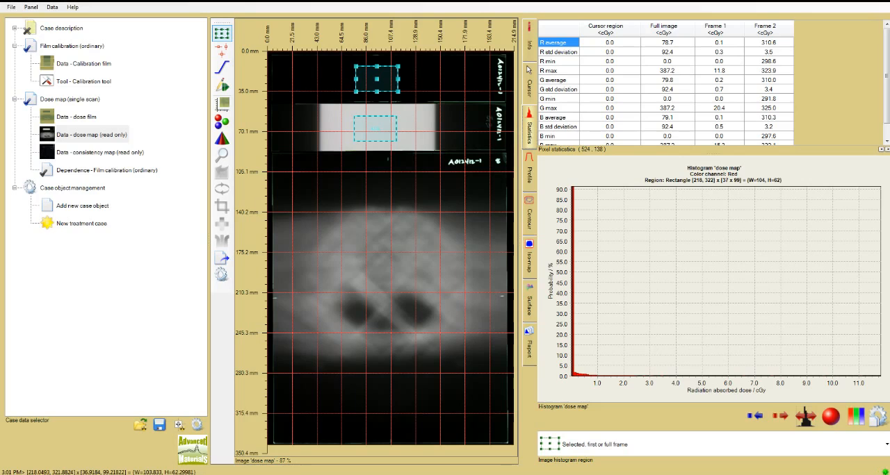
Display the dose film image and draw a reference frame about 129 by 76 pixels inside the dark exposed strip.
left_click(86, 119)
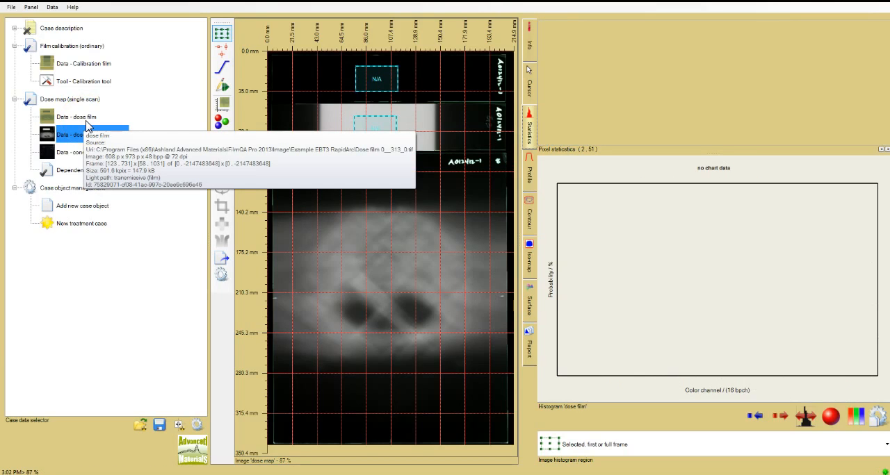
left_click(91, 121)
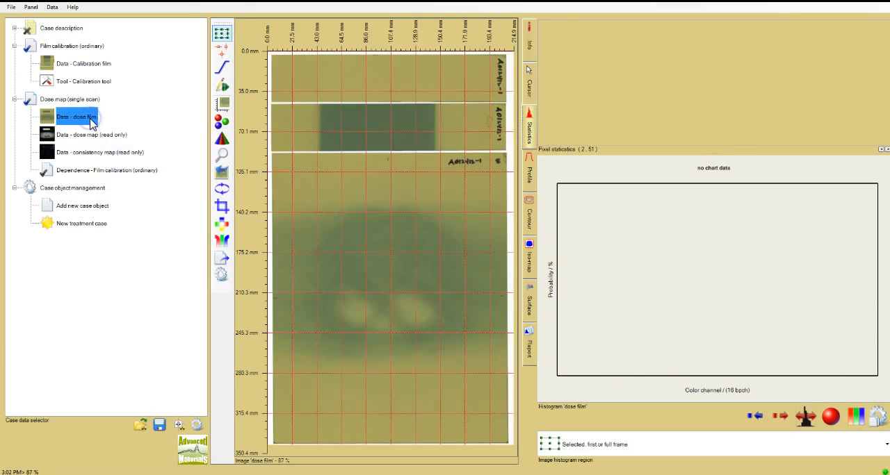
left_click(347, 115)
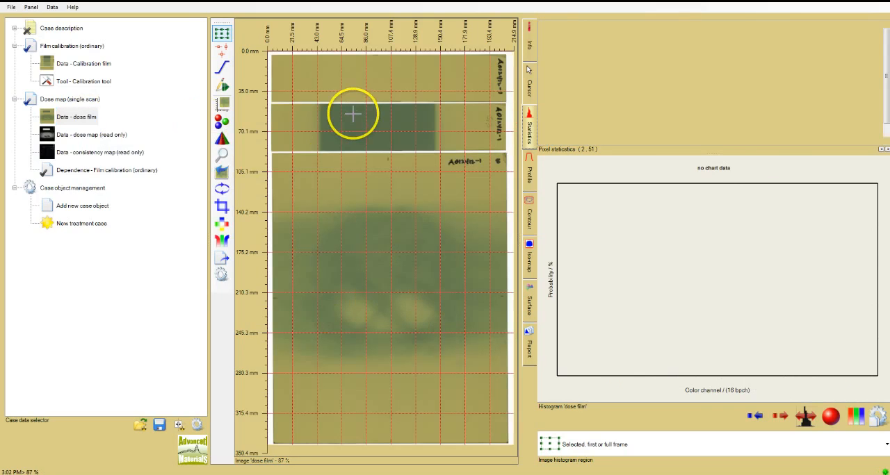
left_click_drag(350, 112, 402, 143)
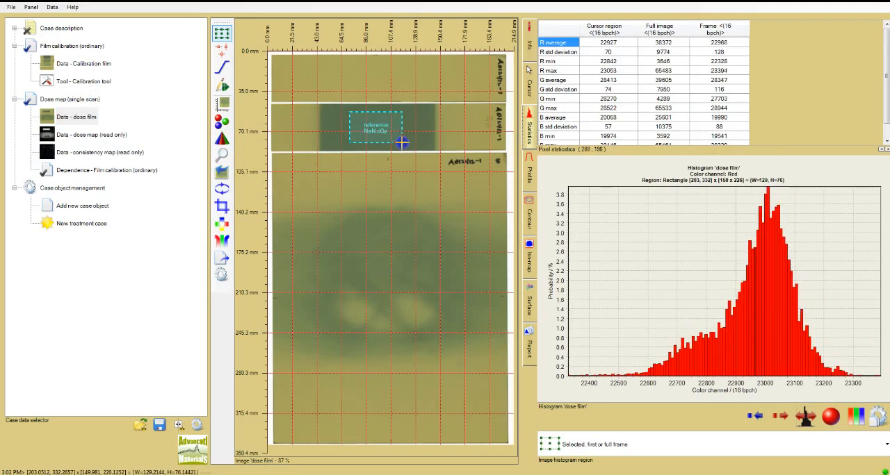
Set the calibration value of the exposed strip's reference frame to 313 cGy.
right_click(396, 136)
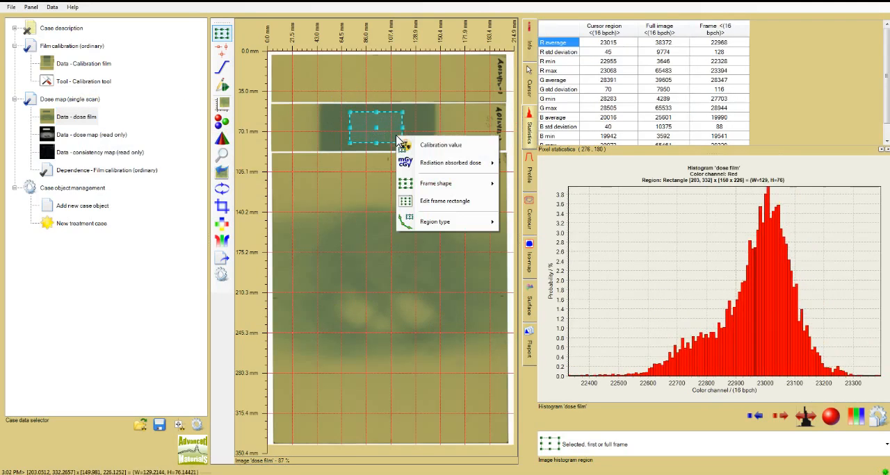
left_click(410, 145)
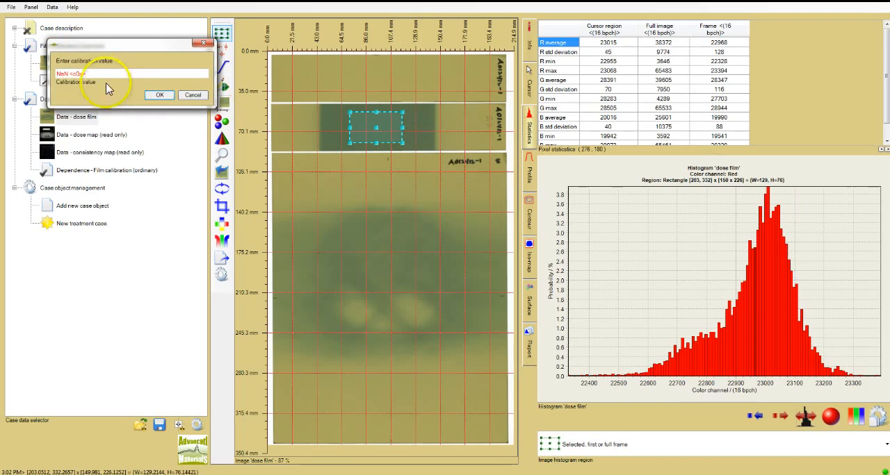
left_click_drag(84, 73, 38, 74)
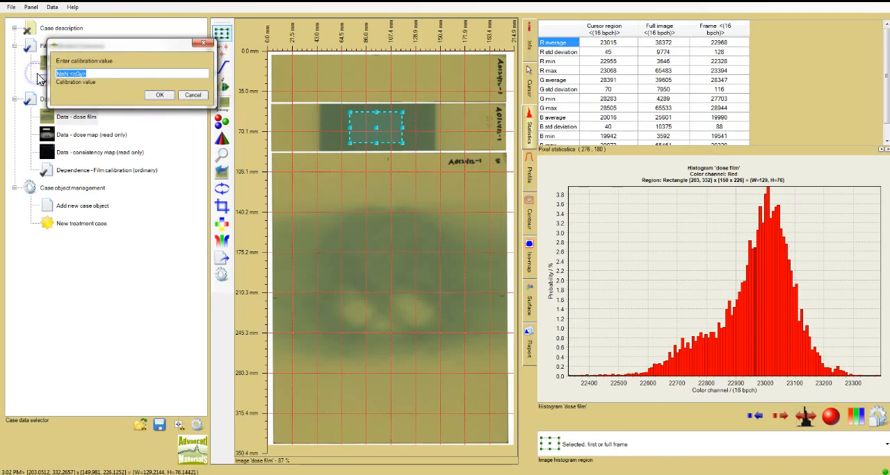
type("313.0 cGy")
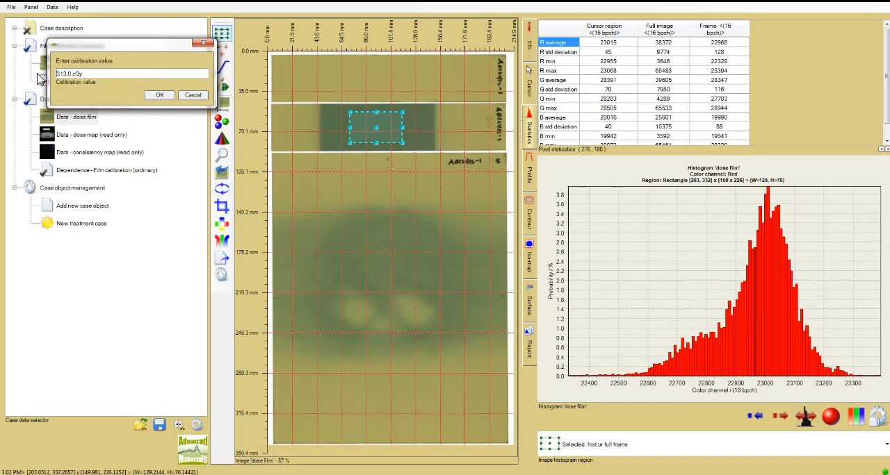
left_click(157, 95)
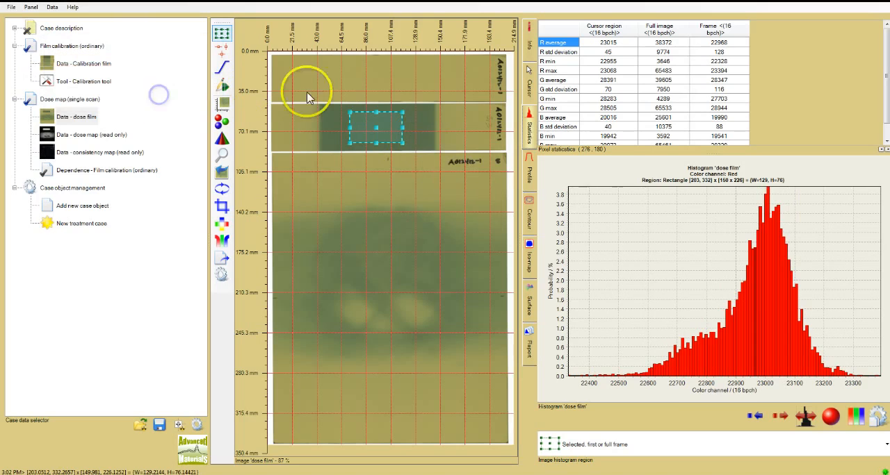
Add a second reference frame on the unexposed strip above and set its calibration value to 0 cGy.
left_click(376, 77)
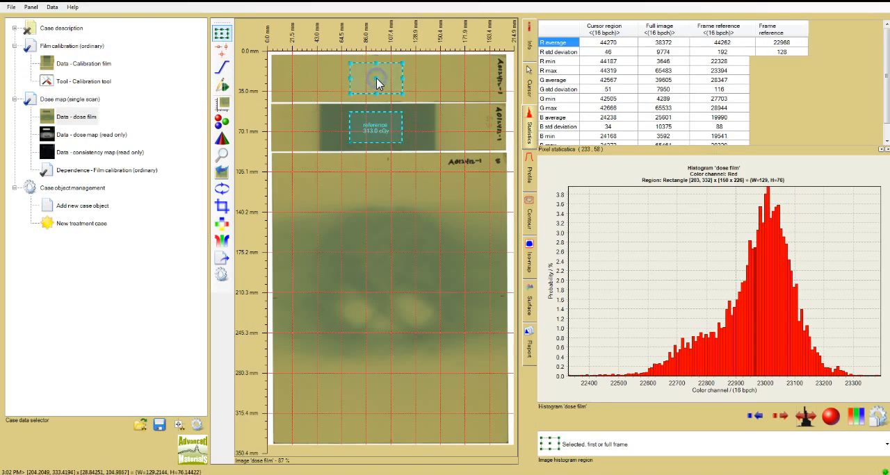
right_click(379, 81)
left_click(395, 89)
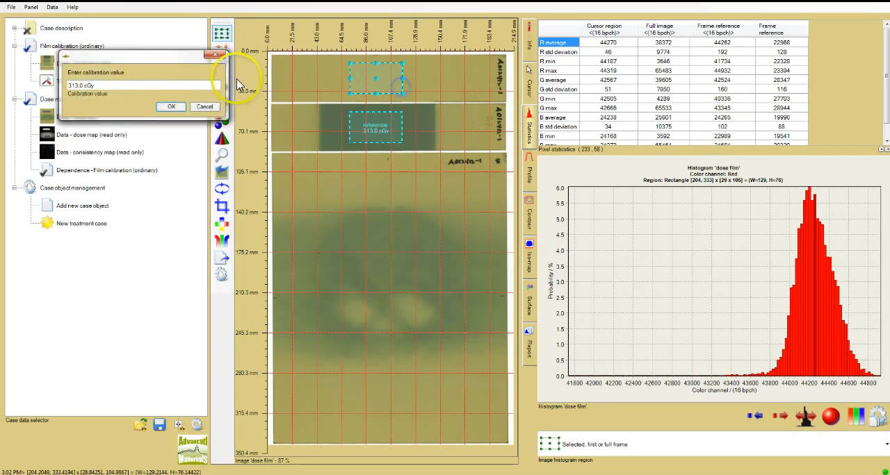
left_click_drag(101, 84, 42, 91)
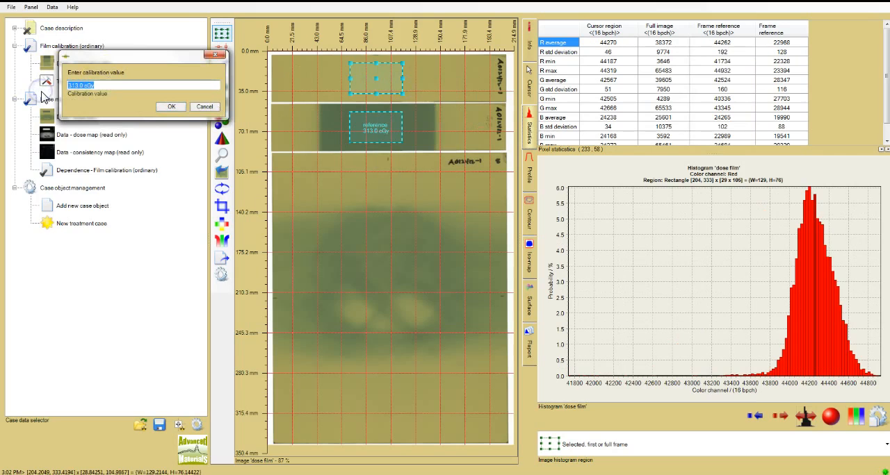
left_click(173, 106)
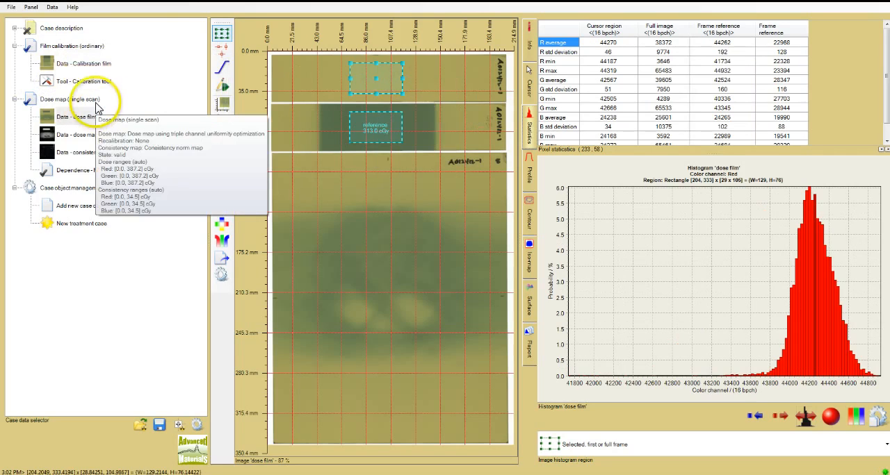
Set the dose mapping method to recalibrate using reference regions with dose linear scaling.
right_click(97, 106)
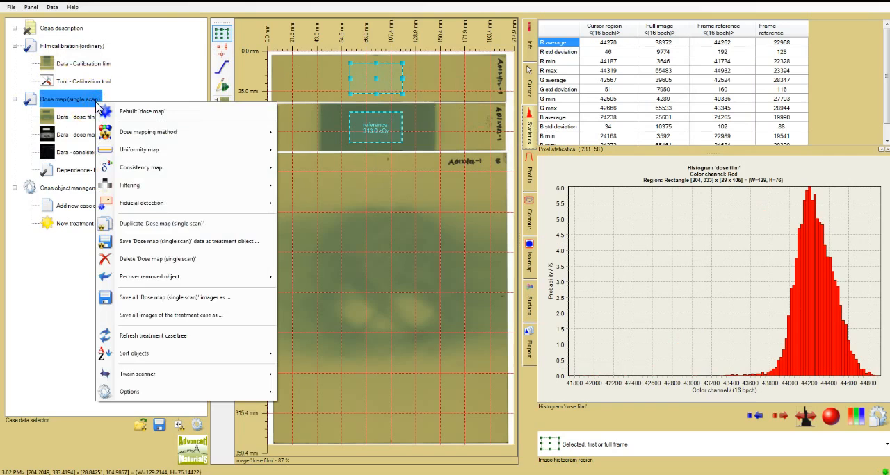
mouse_move(140, 136)
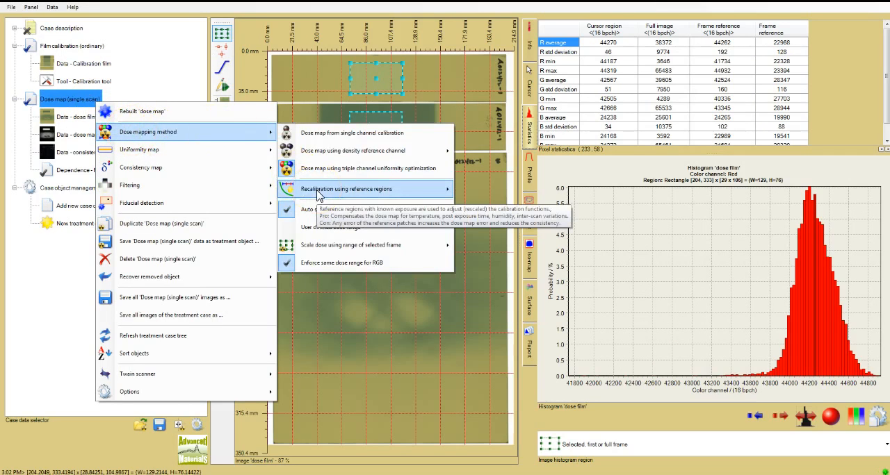
left_click(417, 196)
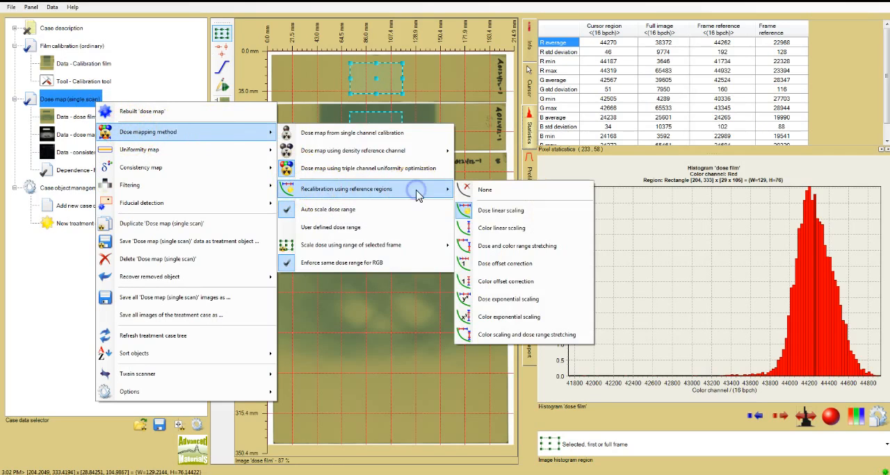
left_click(493, 212)
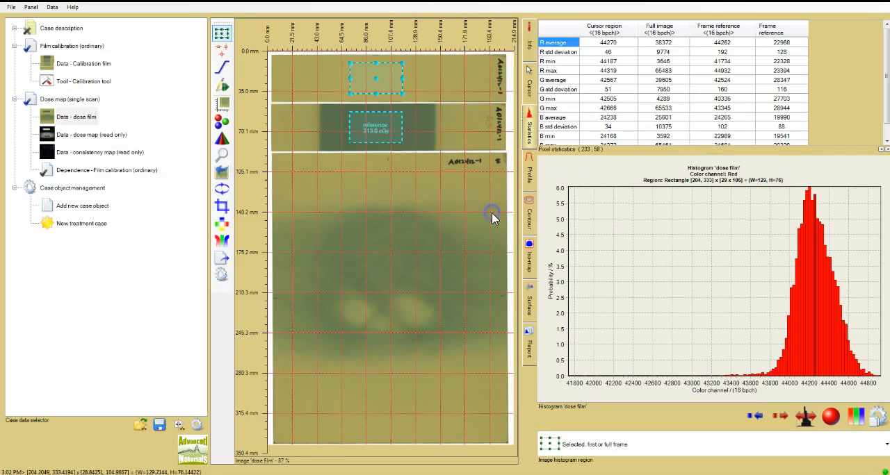
Rebuild the dose map with the recalibration and display it with its pixel statistics.
right_click(97, 99)
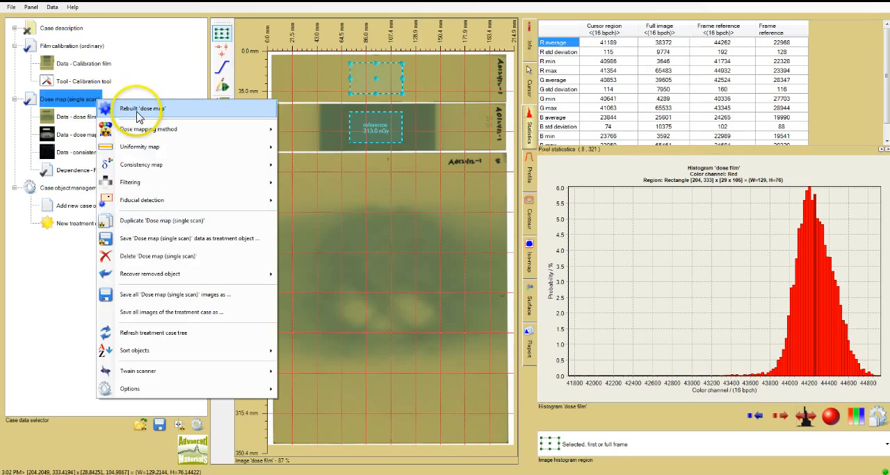
left_click(137, 111)
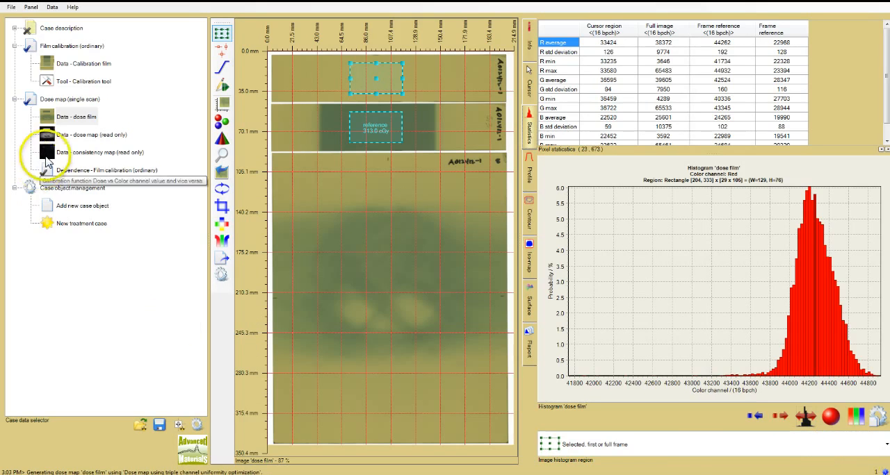
mouse_move(63, 142)
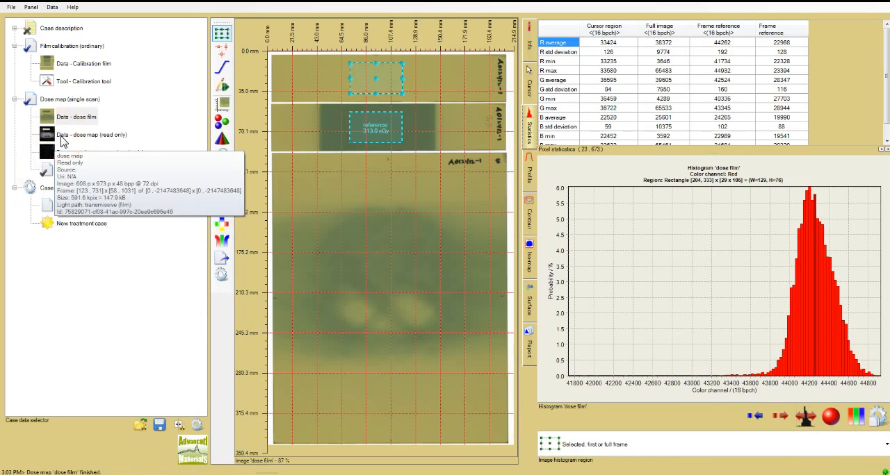
left_click(61, 140)
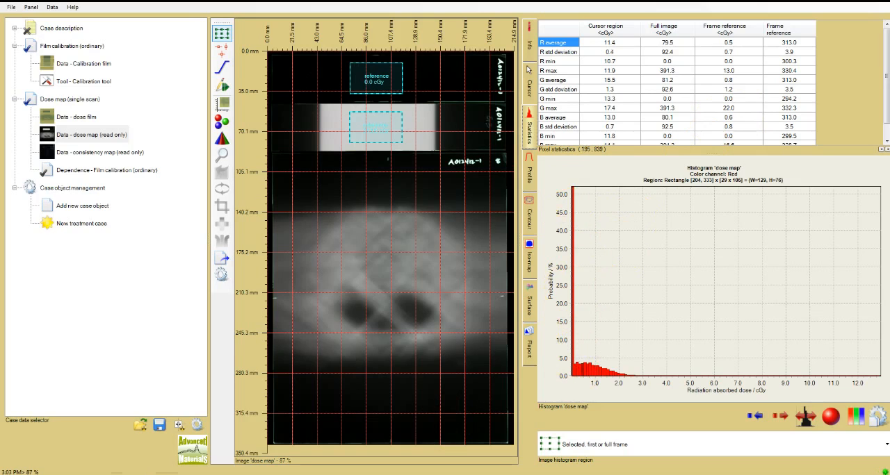
Place fiducials on the top, left, right and bottom edge marks of the irradiated film in the dose film image, nudging the bottom one left.
left_click(87, 117)
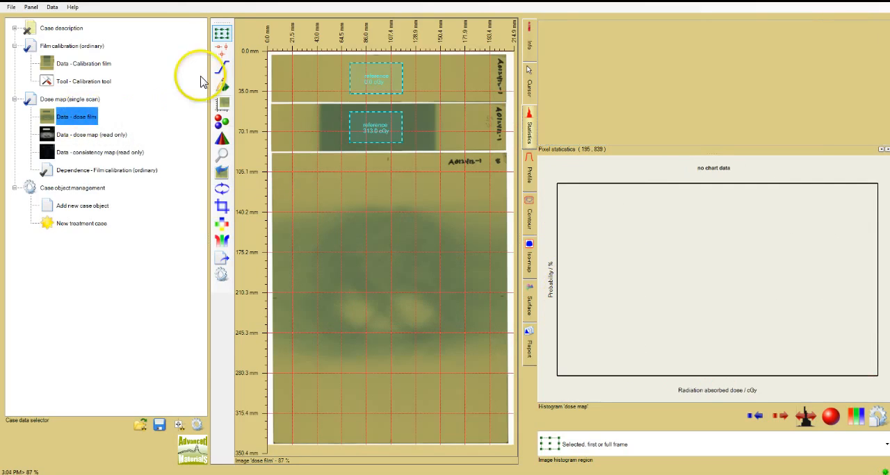
left_click(223, 50)
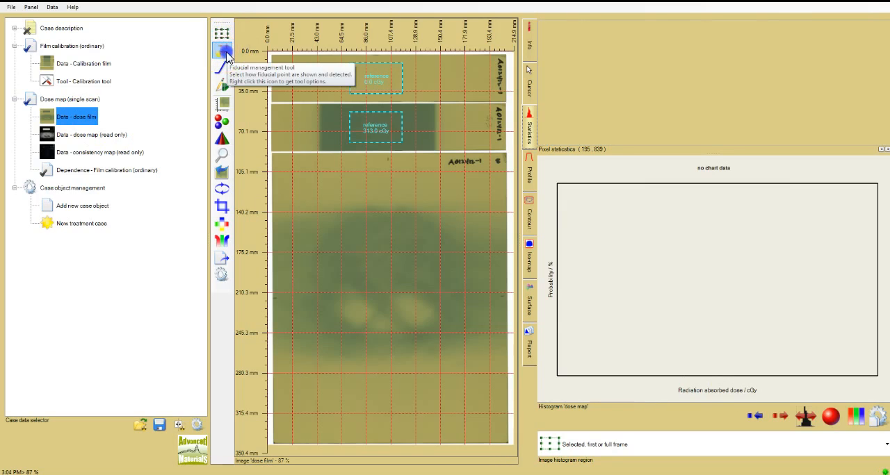
right_click(226, 54)
mouse_move(370, 113)
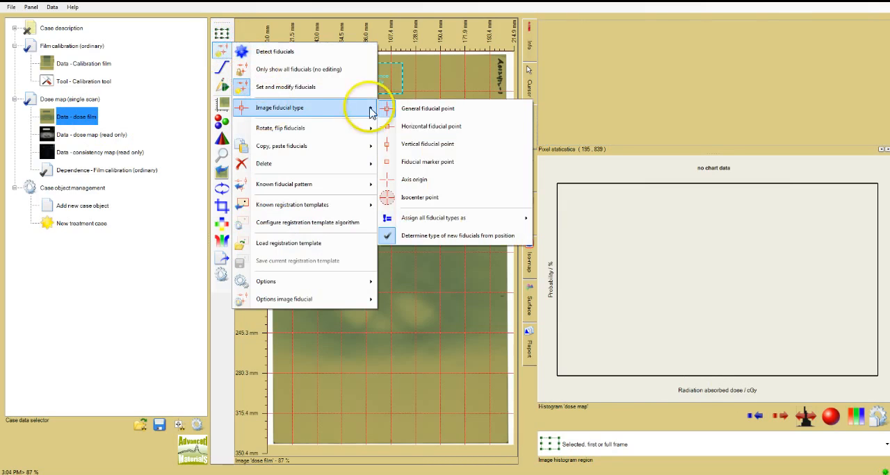
left_click(411, 109)
left_click(389, 160)
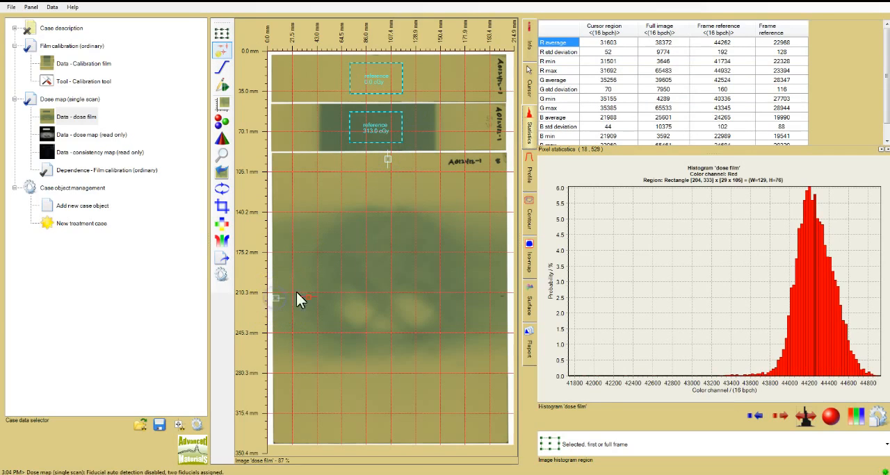
left_click(501, 295)
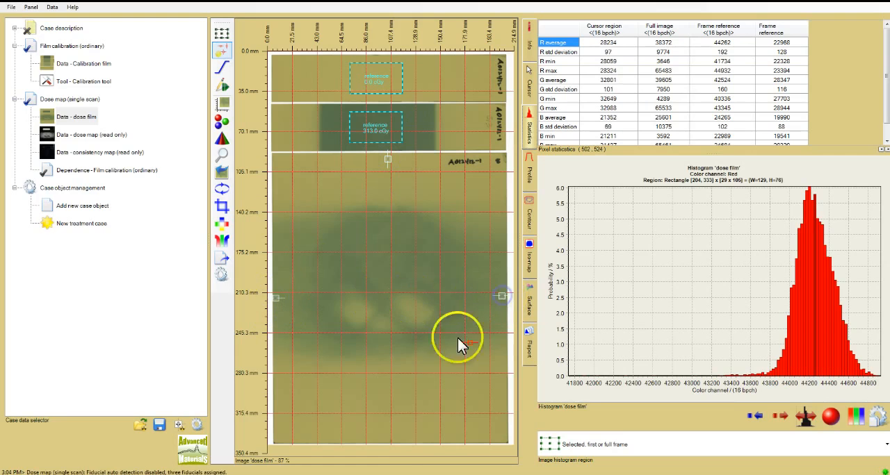
left_click(391, 441)
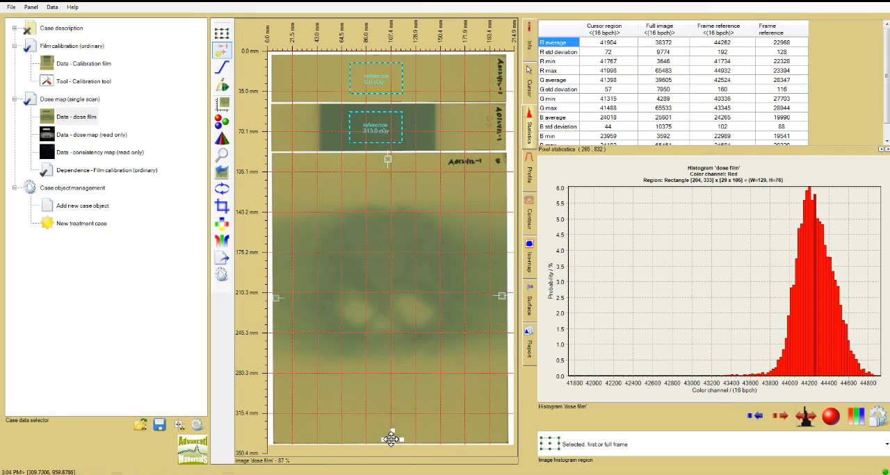
key("Left")
key("Left")
key("Left")
key("Left")
key("Left")
key("Left")
key("Left")
key("Left")
key("Left")
Add a Dose to plan comparison object to the case and expand its contents.
right_click(104, 206)
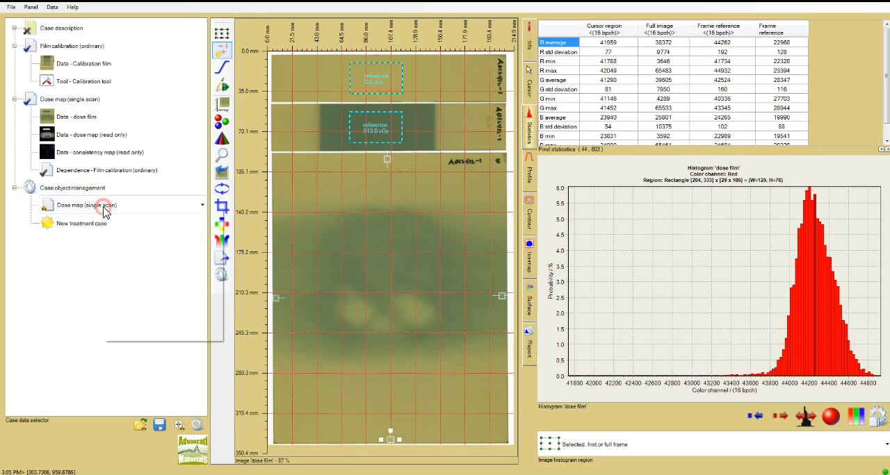
left_click(203, 205)
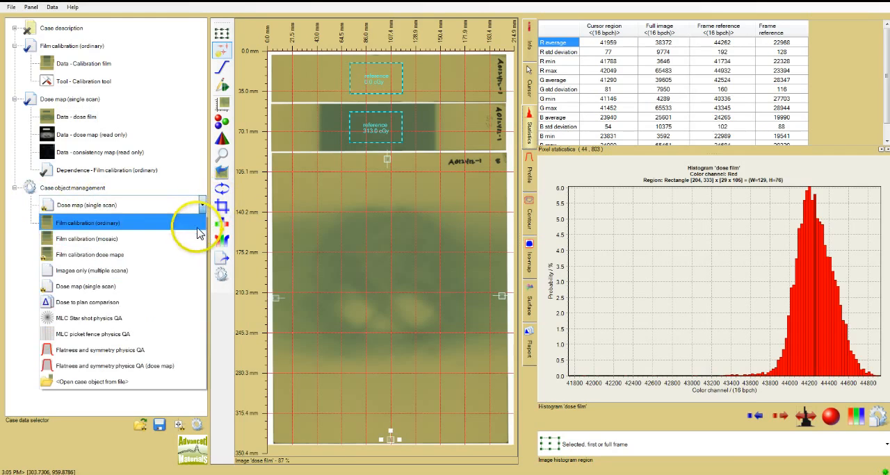
left_click(173, 305)
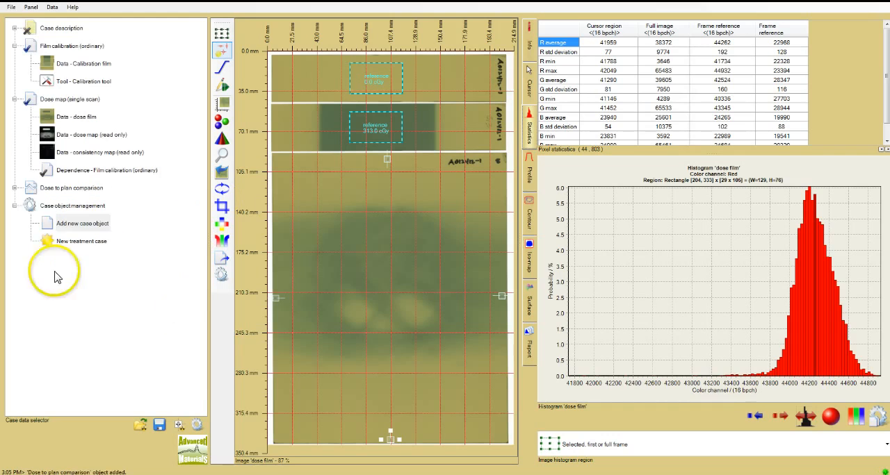
left_click(14, 188)
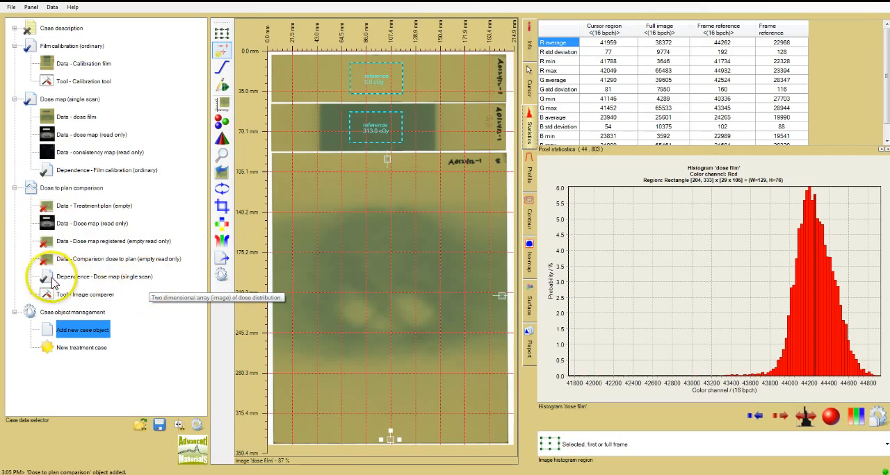
Choose Dose map (single scan) as the dependence of the dose to plan comparison.
left_click(146, 278)
right_click(146, 278)
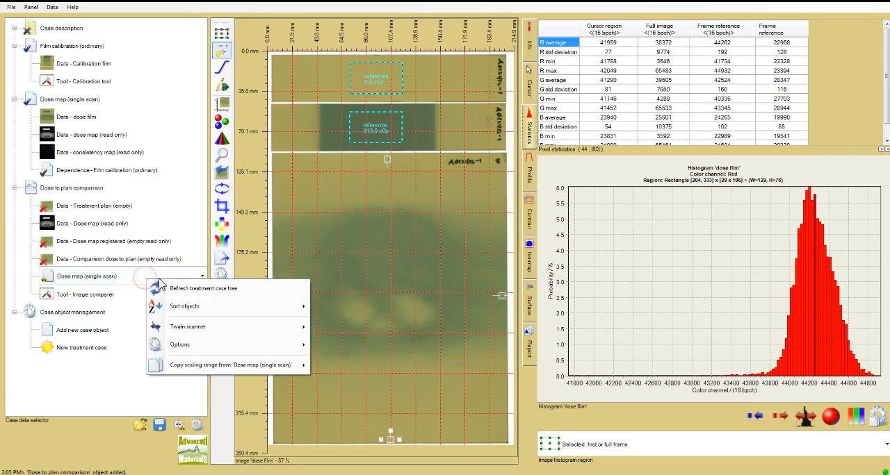
left_click(202, 276)
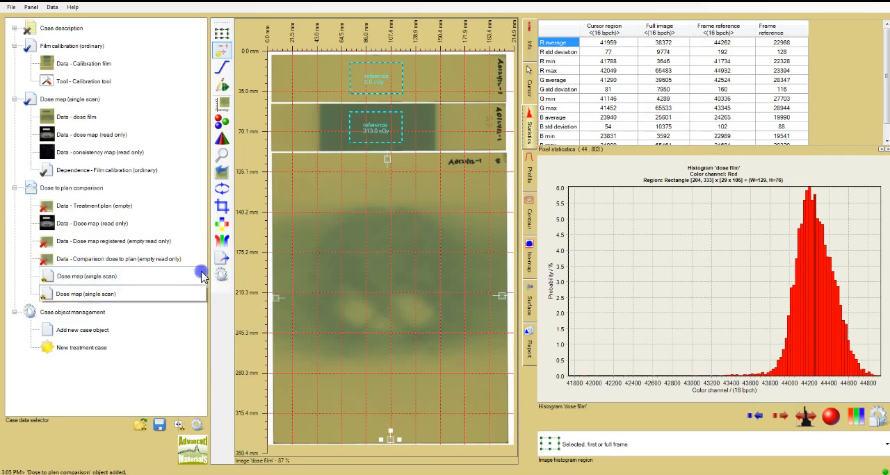
left_click(167, 299)
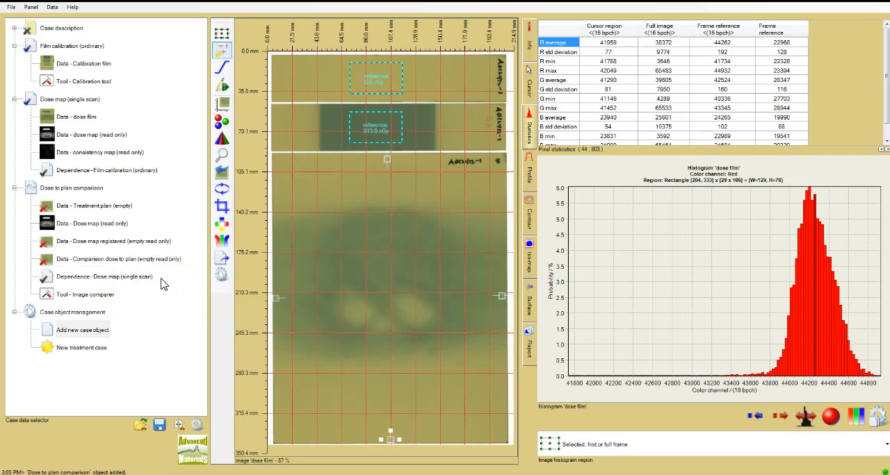
right_click(144, 276)
left_click(201, 270)
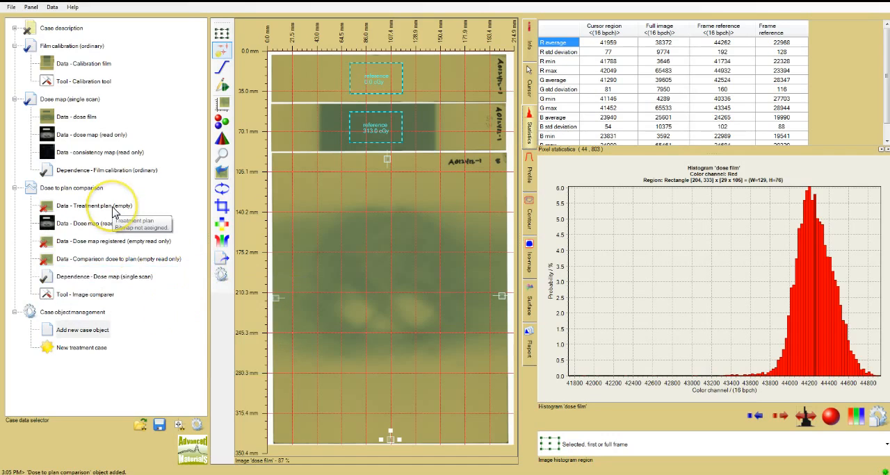
Load the image file CCW_CW_plan as the comparison's treatment plan and display it.
left_click(113, 207)
right_click(113, 211)
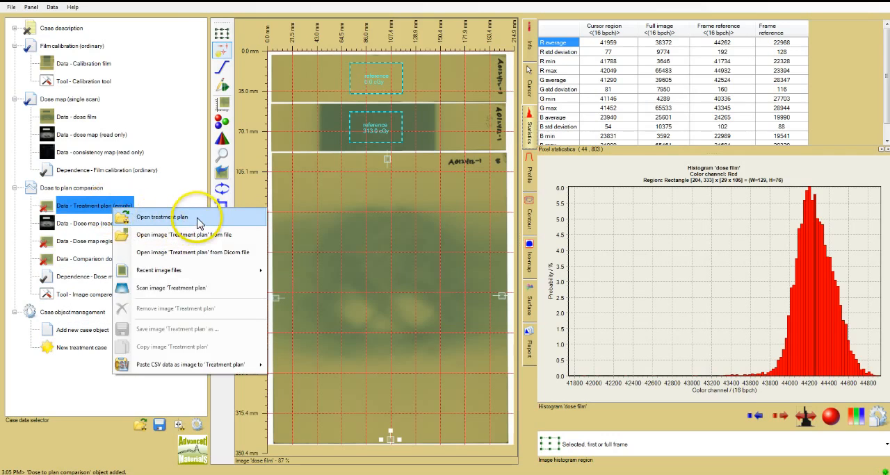
left_click(230, 238)
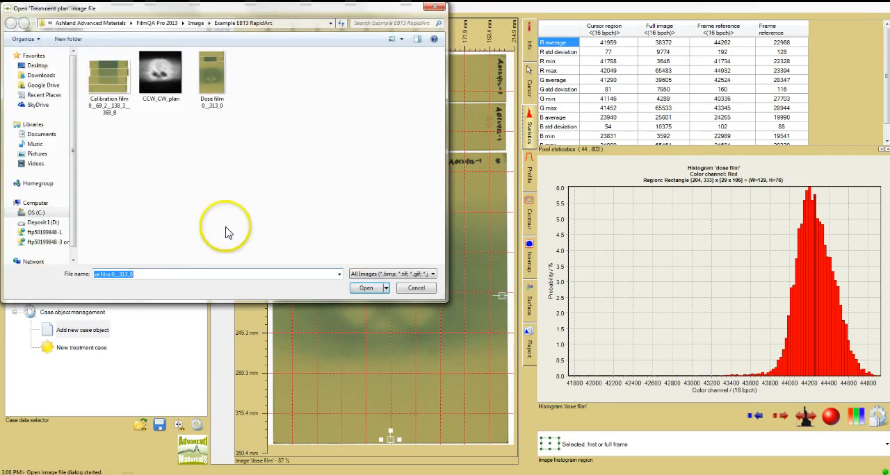
double_click(172, 121)
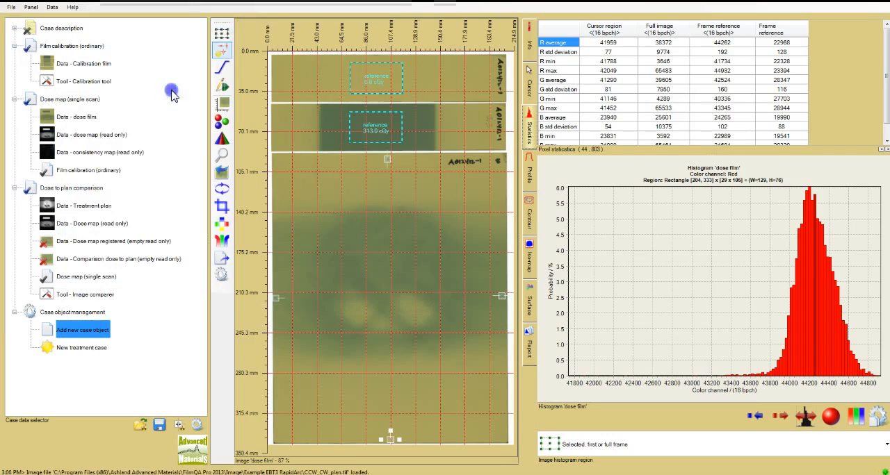
right_click(112, 208)
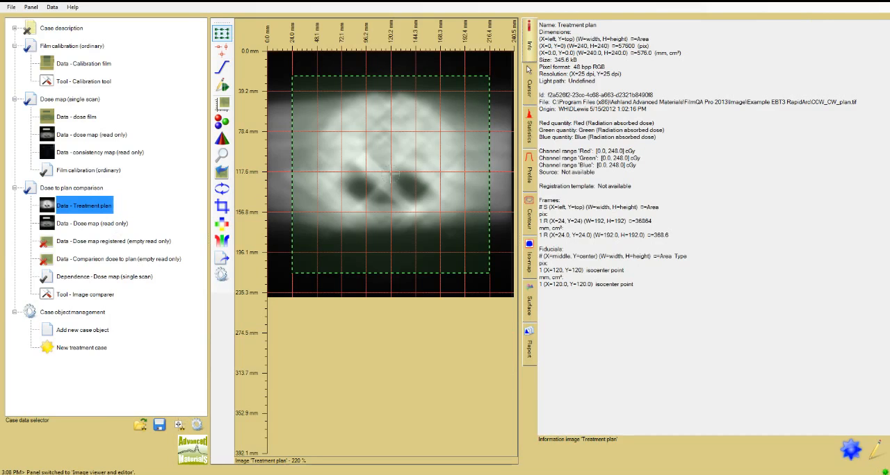
Open the comparison's image comparer and look through the rotation options for the dose map.
left_click(115, 301)
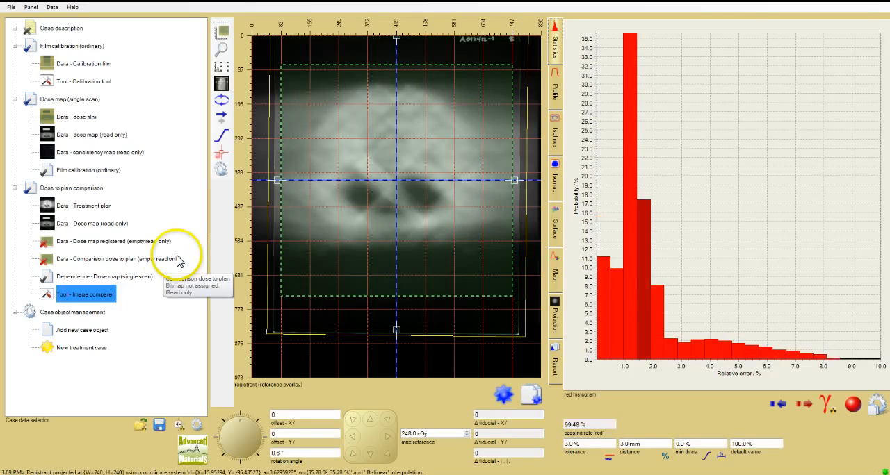
left_click(232, 112)
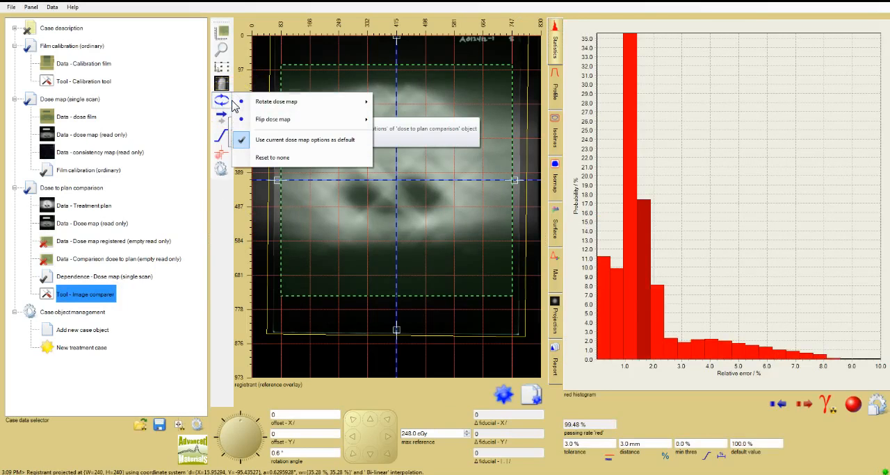
mouse_move(262, 103)
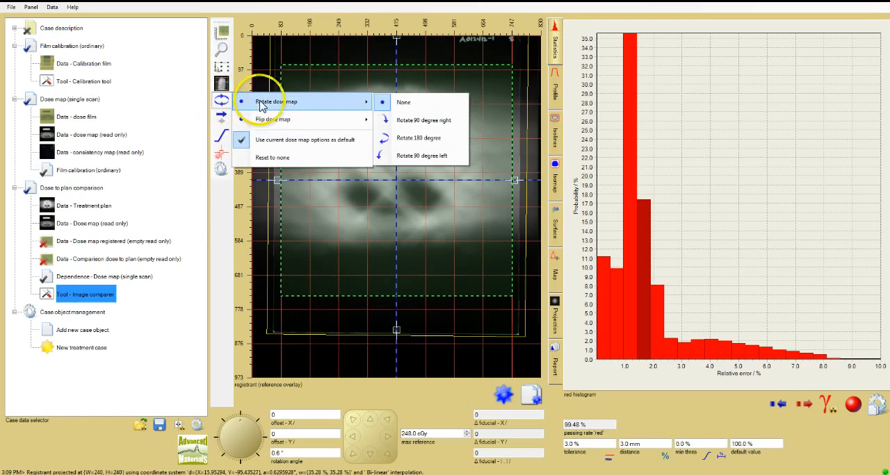
left_click(219, 236)
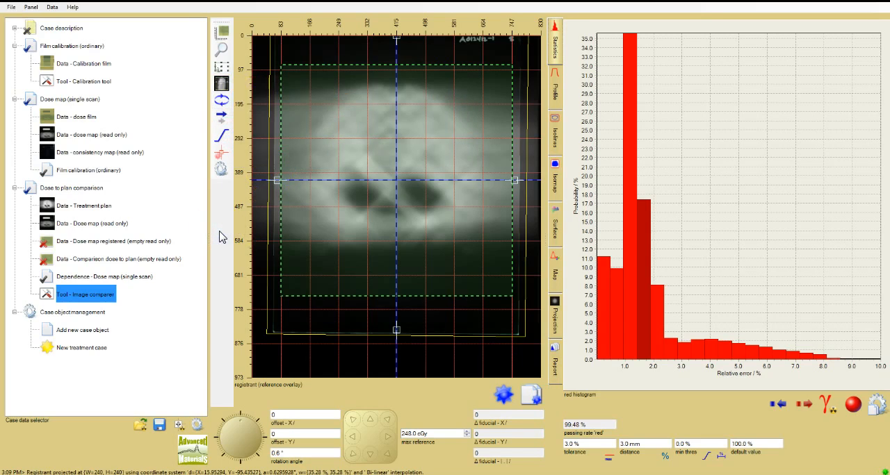
Register the dose map to the plan by fitting the fiducials horizontally, vertically and rotationally.
left_click(221, 152)
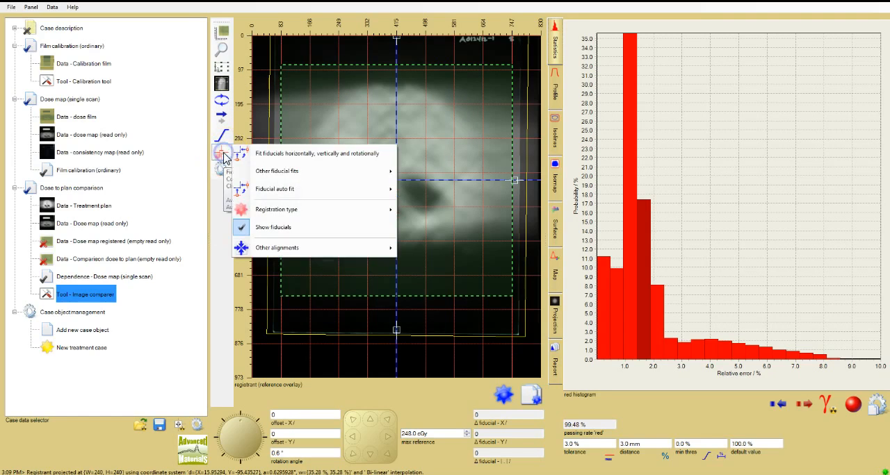
left_click(276, 155)
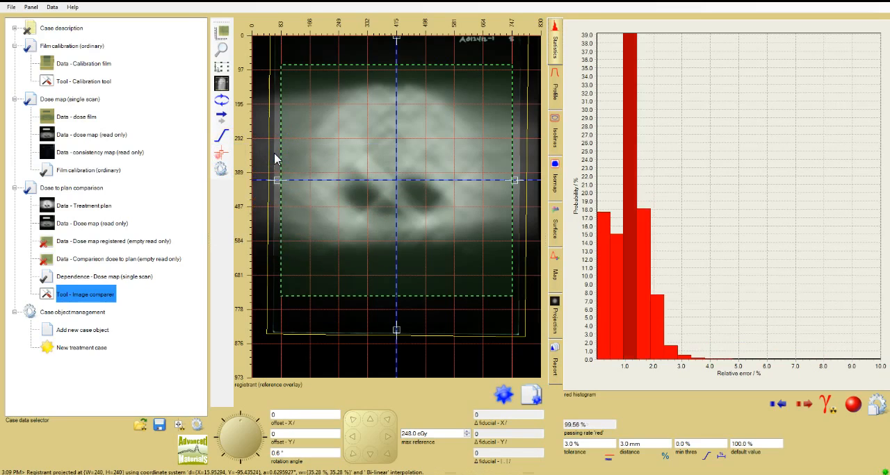
left_click(95, 381)
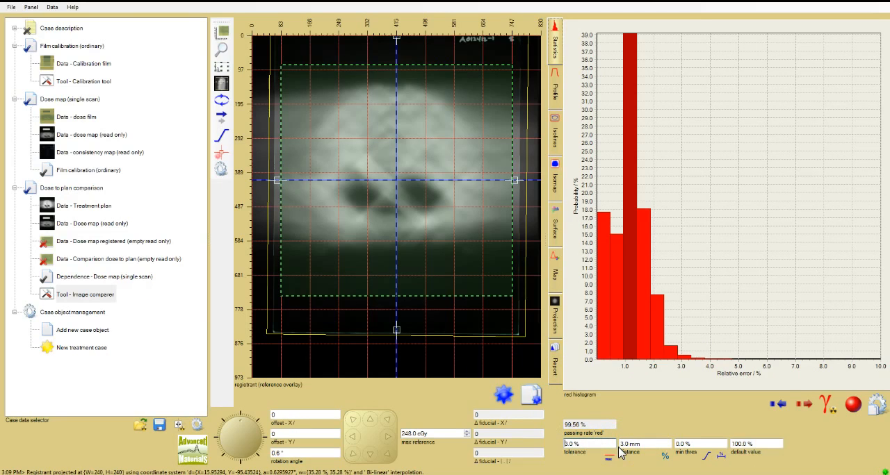
Set the comparison criteria to a tolerance of 2.0 % and a distance of 2.0 mm.
left_click(566, 445)
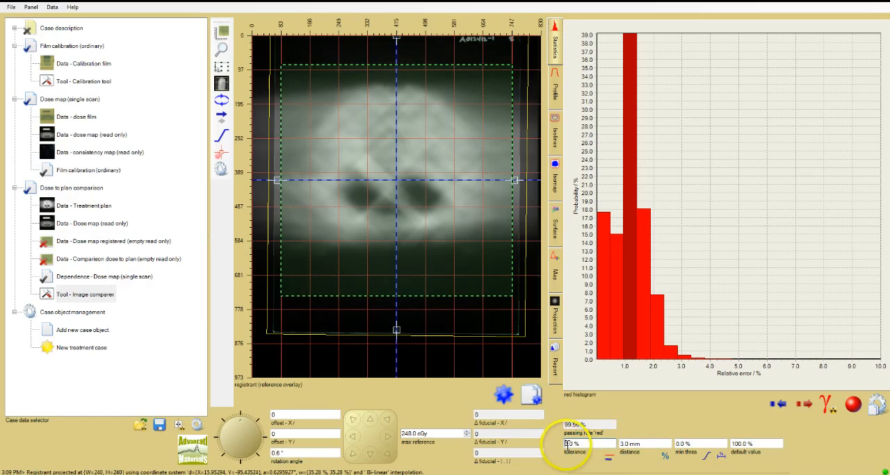
left_click_drag(568, 445, 560, 444)
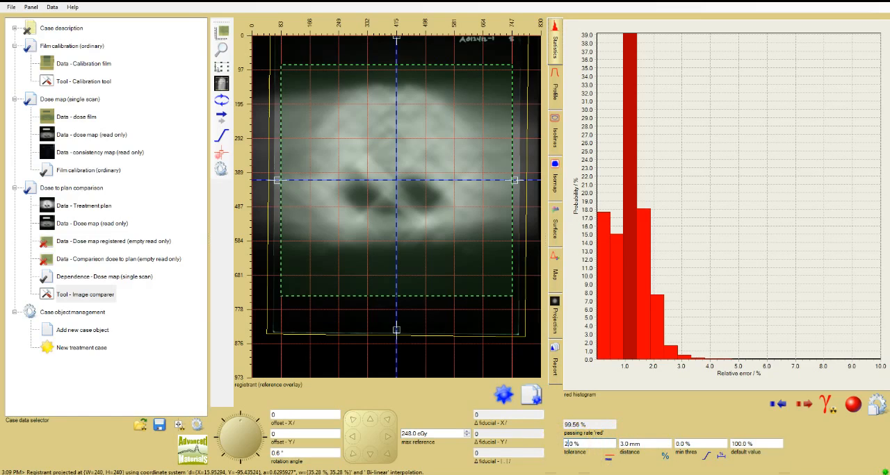
type("2")
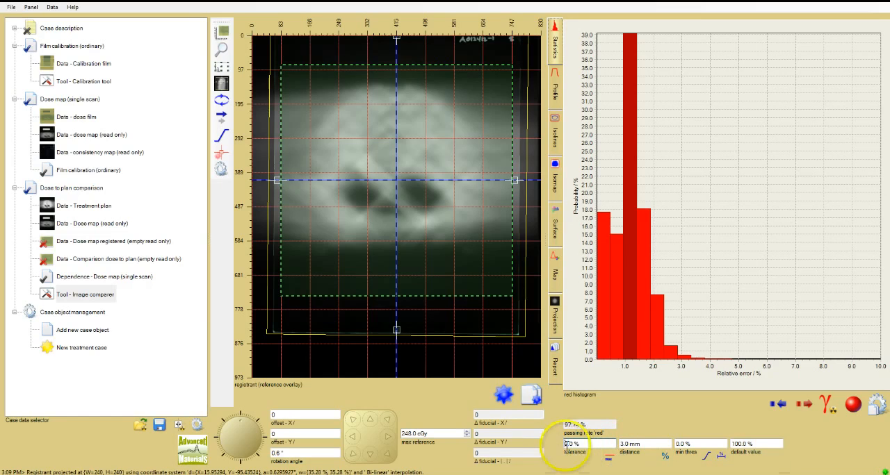
left_click(623, 444)
left_click_drag(624, 444, 618, 443)
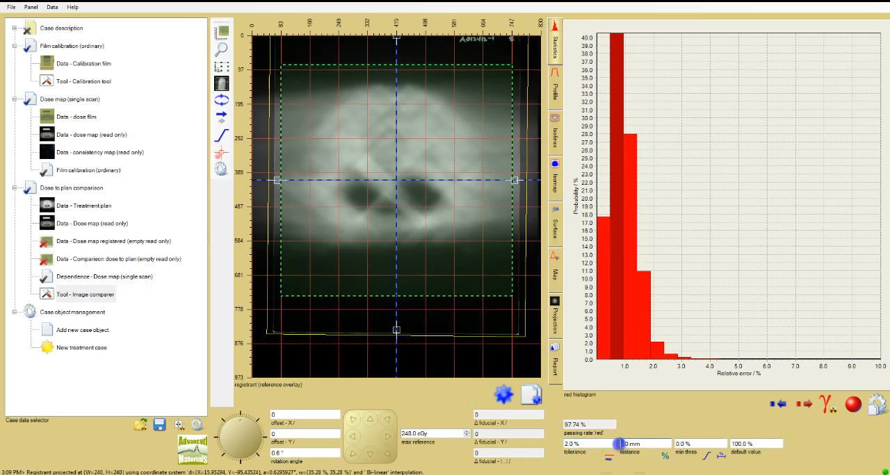
type("2")
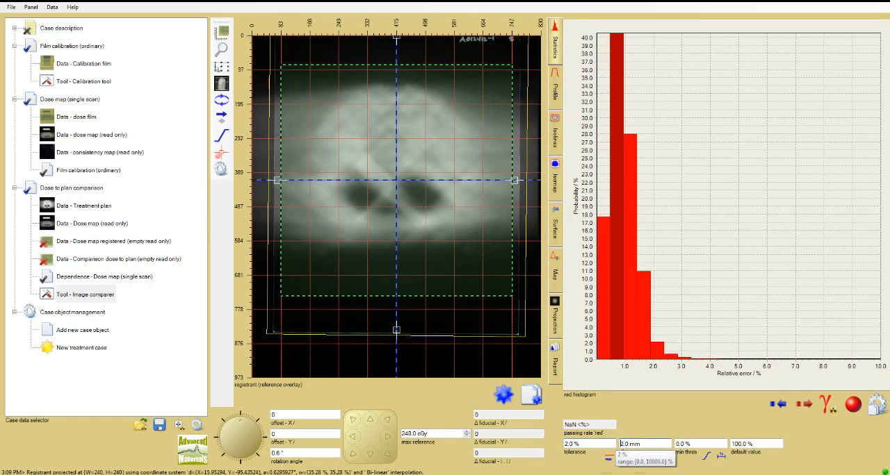
left_click(638, 442)
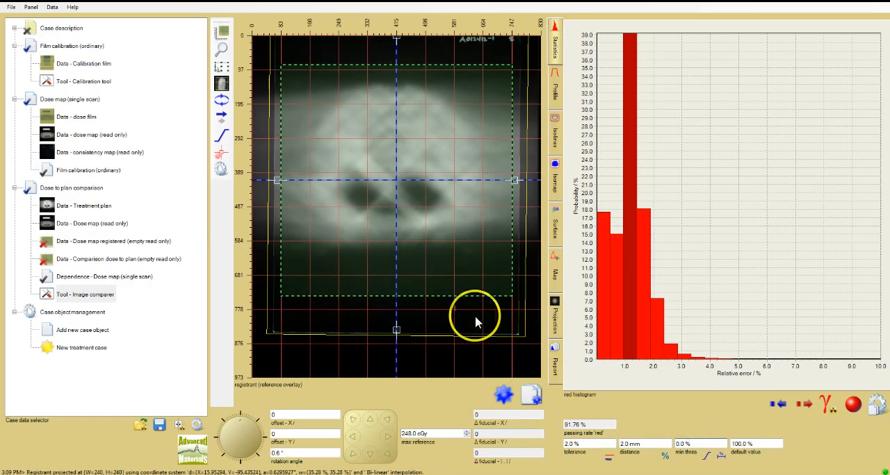
Shrink the evaluation frame around the irradiated area by moving its upper-left corner down and its lower-right corner up.
left_click(223, 67)
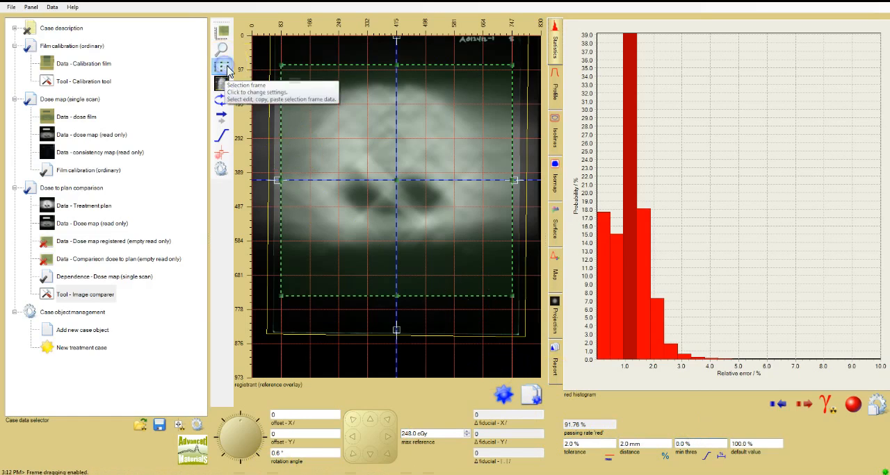
left_click(281, 68)
left_click_drag(283, 69, 283, 75)
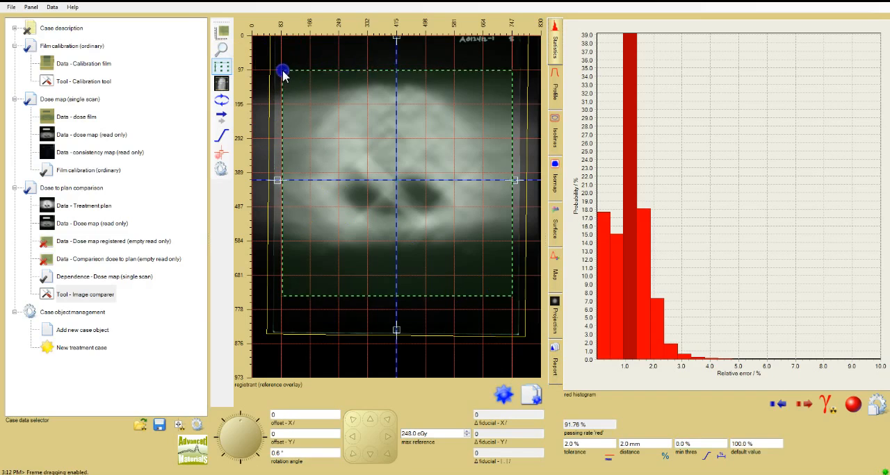
left_click(427, 252)
left_click(512, 296)
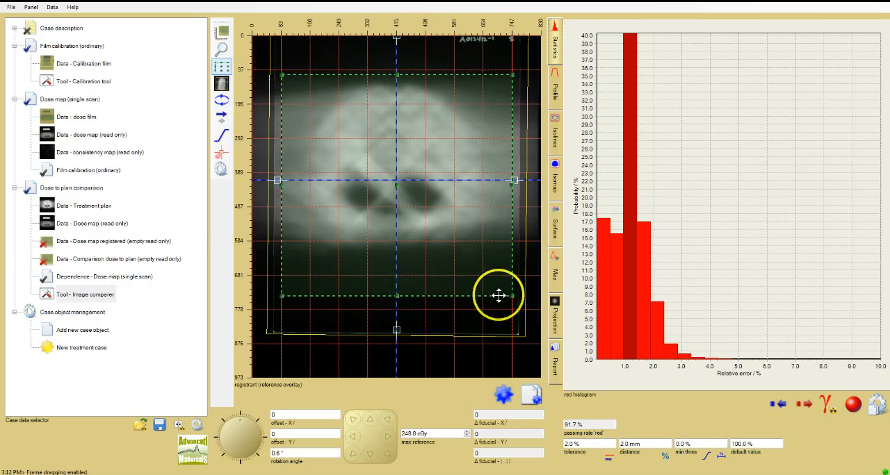
left_click_drag(512, 295, 509, 269)
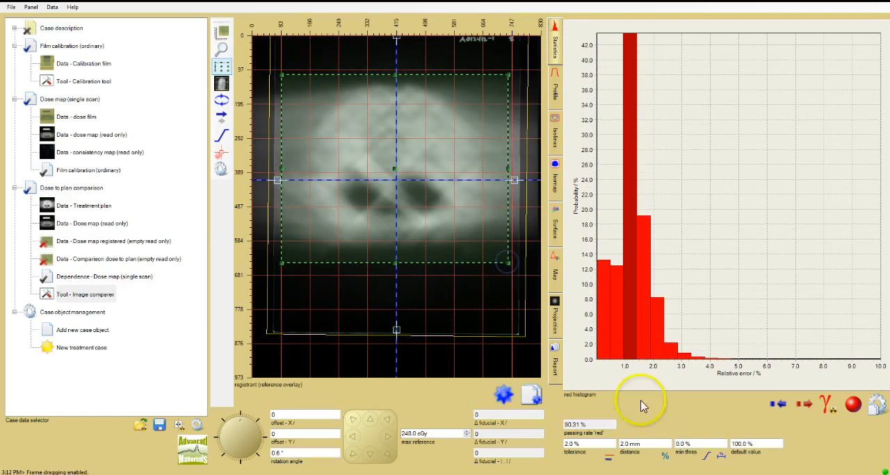
Set the comparison's minimum threshold to 10.0 % and display the isolines chart.
left_click(680, 444)
double_click(681, 443)
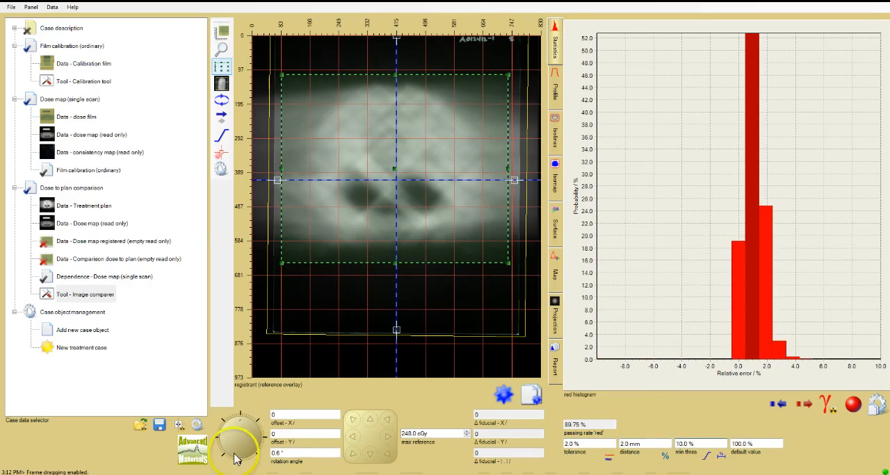
left_click(48, 471)
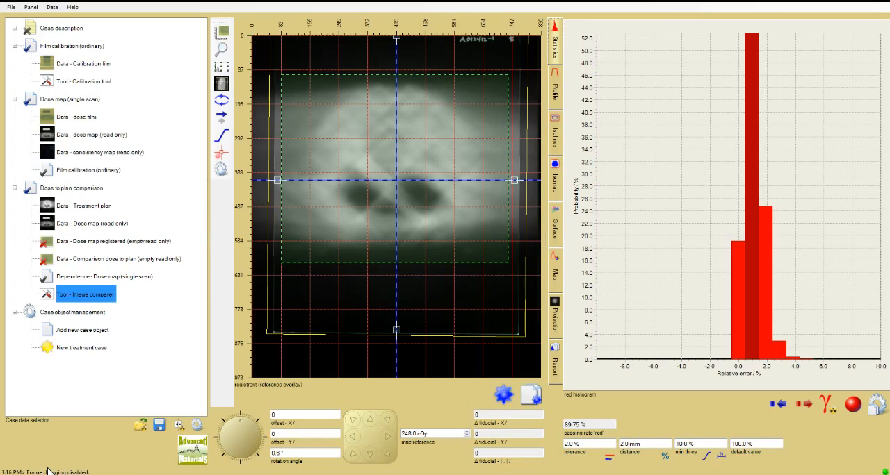
left_click(557, 141)
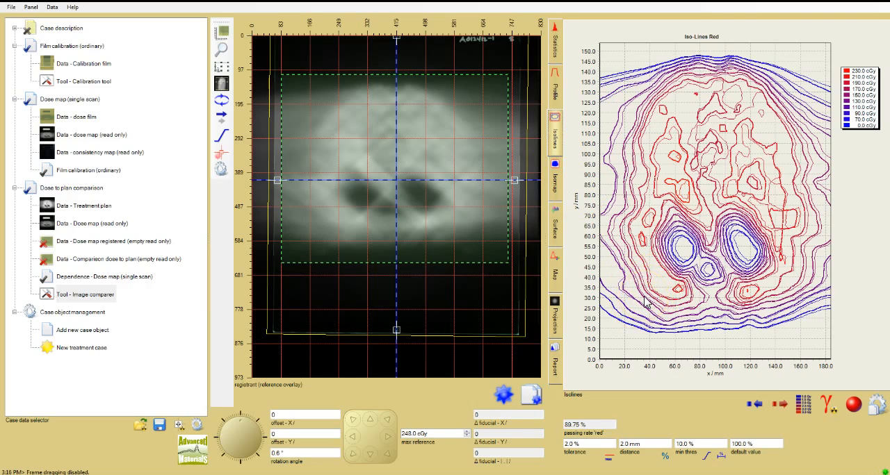
Enable dragging of the dose map image and look through its movement step size options.
left_click(222, 84)
left_click(225, 119)
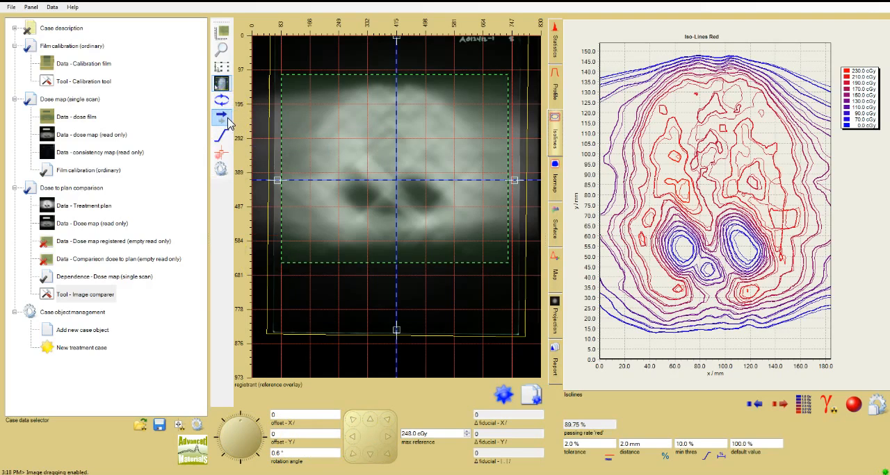
left_click(229, 123)
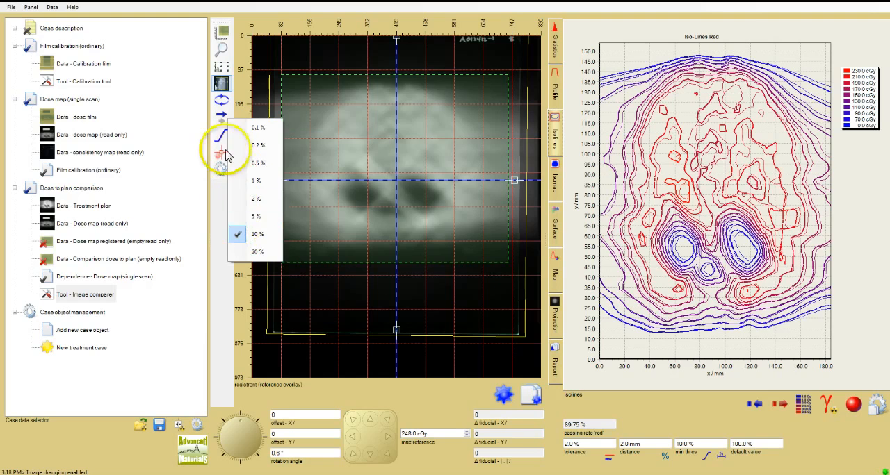
left_click(183, 108)
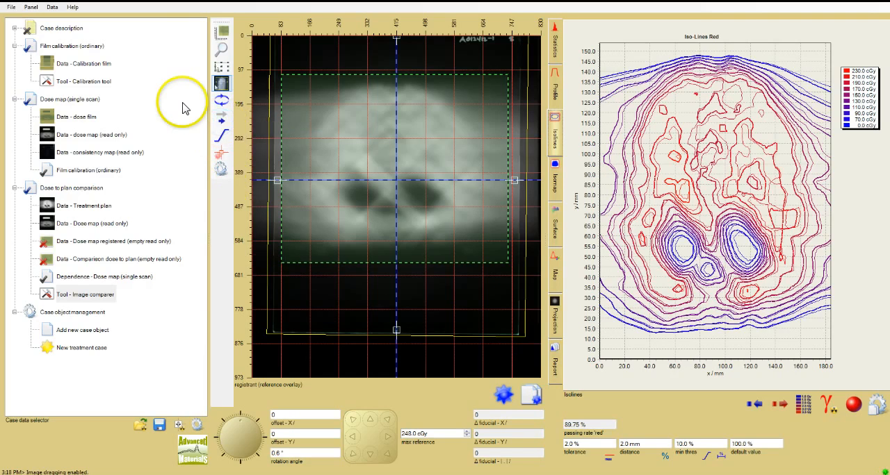
Show the dose map's rotation pole and move it to the center cross.
left_click(222, 85)
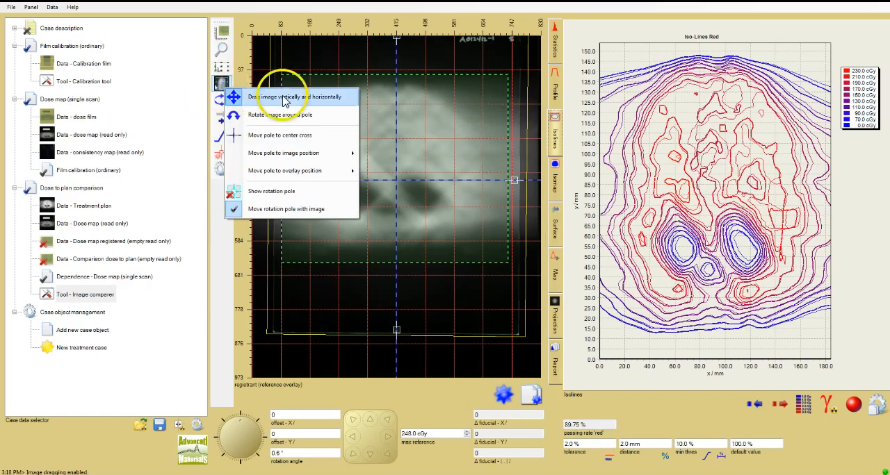
left_click(282, 198)
left_click(222, 85)
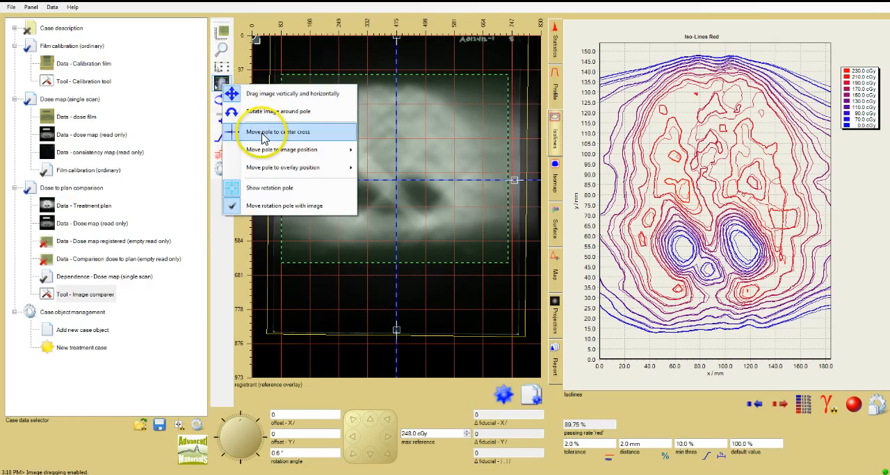
left_click(264, 137)
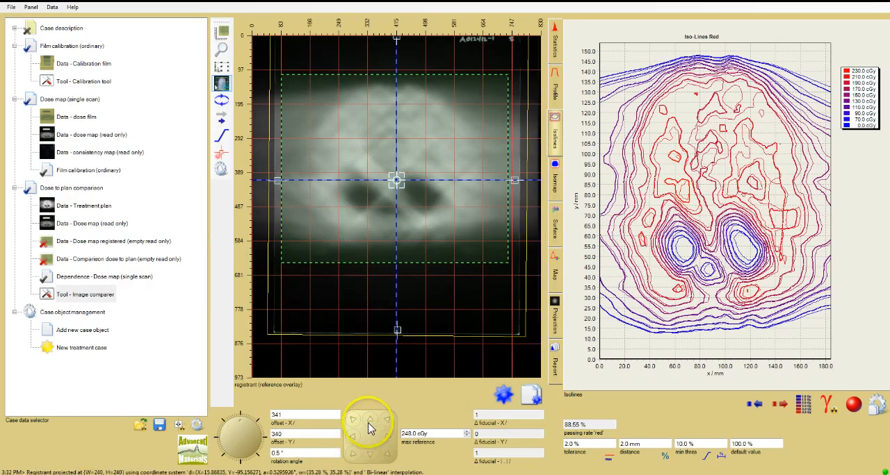
Nudge the dose map up once and then repeatedly left to offset X 337 and offset Y 339.
left_click(371, 419)
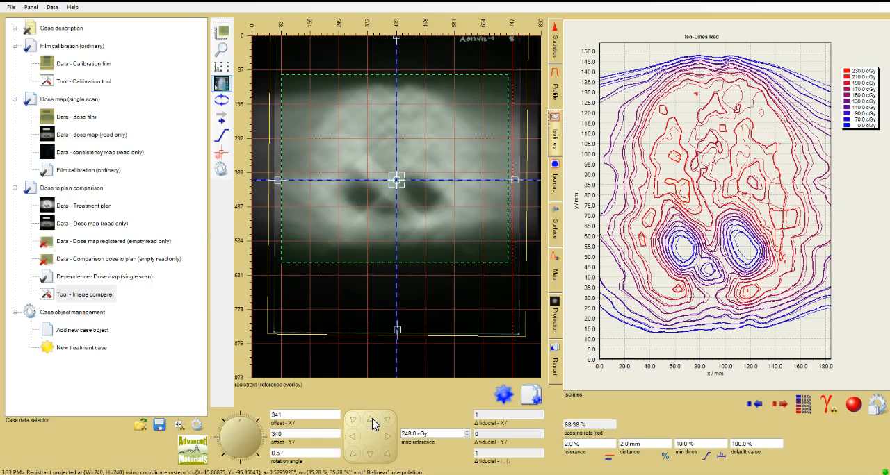
left_click(353, 436)
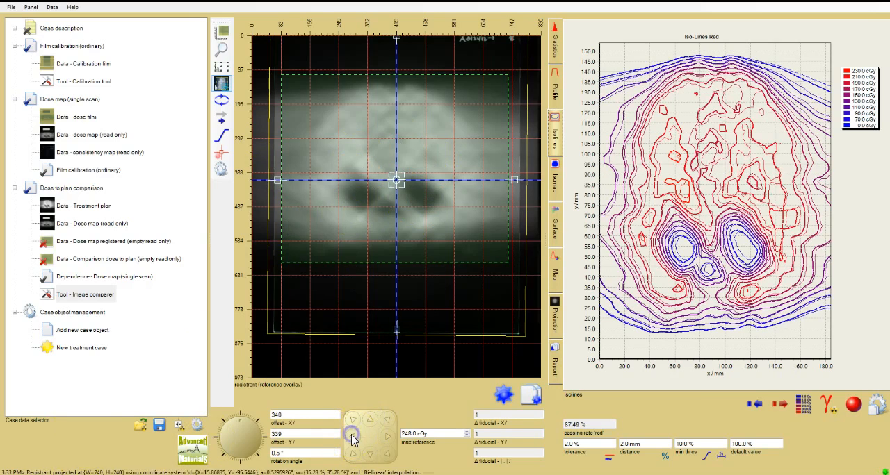
left_click(352, 438)
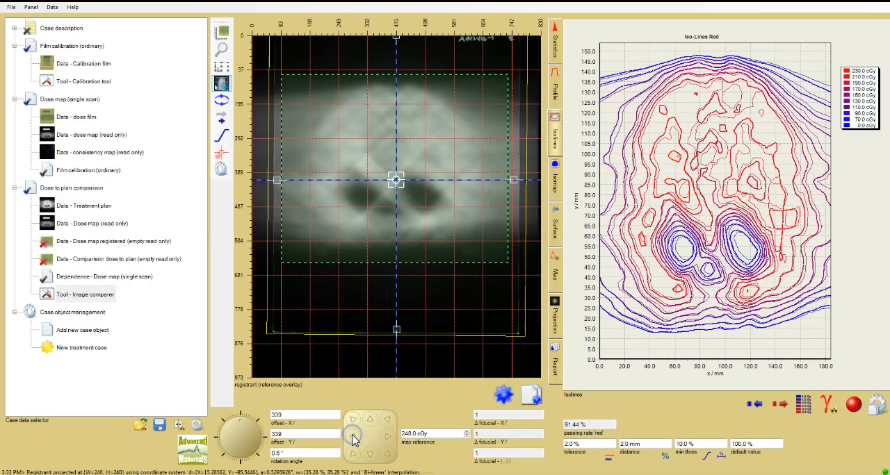
left_click(352, 438)
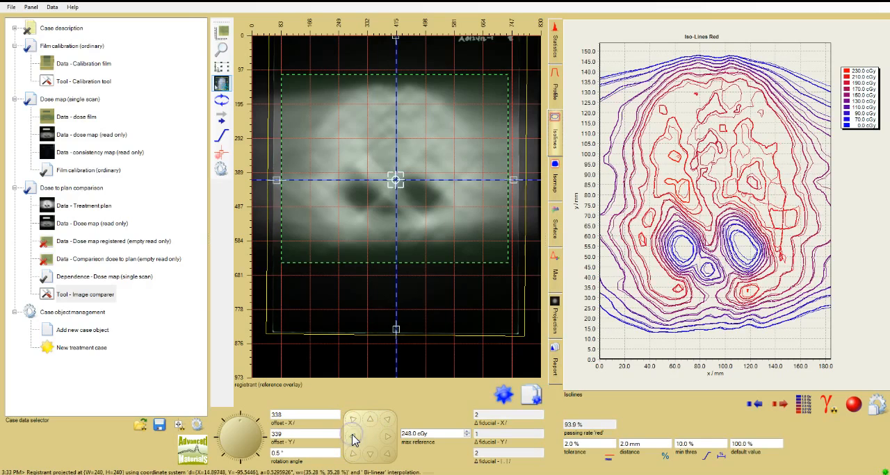
left_click(352, 438)
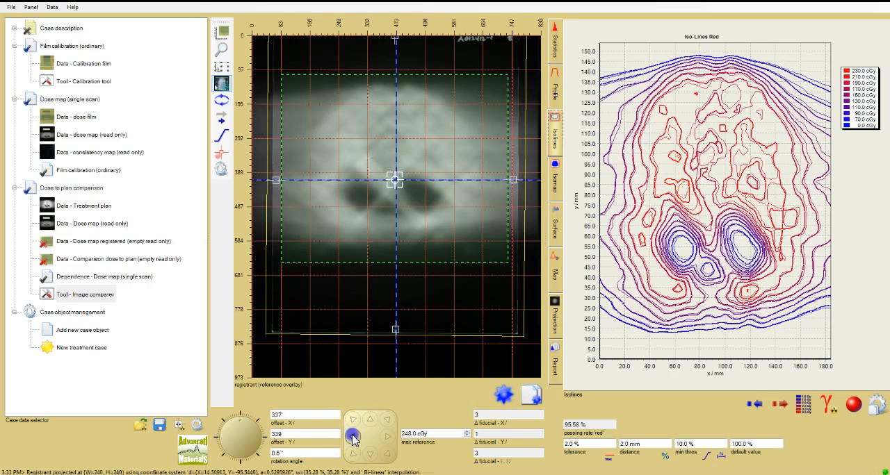
left_click(351, 434)
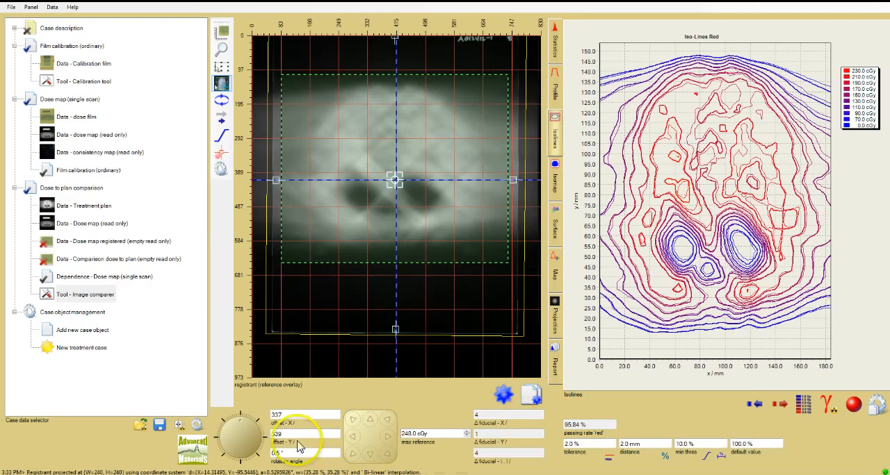
Change the unit type of the fiducial offsets from pixel to Length.
right_click(491, 425)
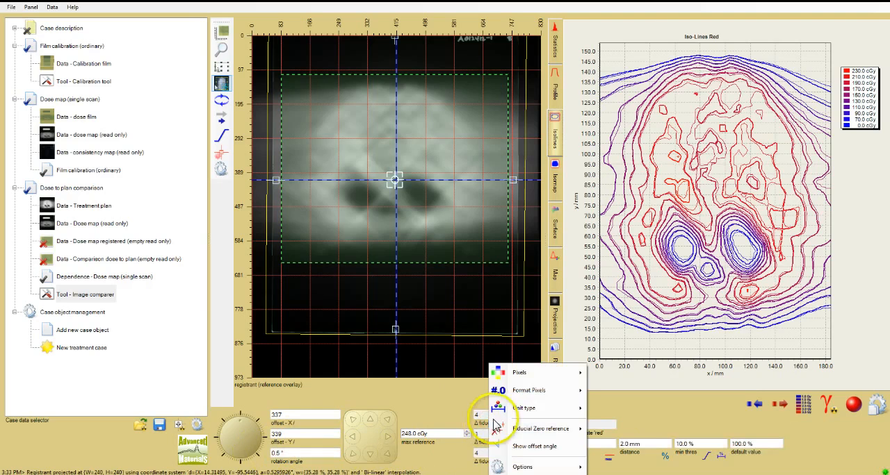
mouse_move(513, 411)
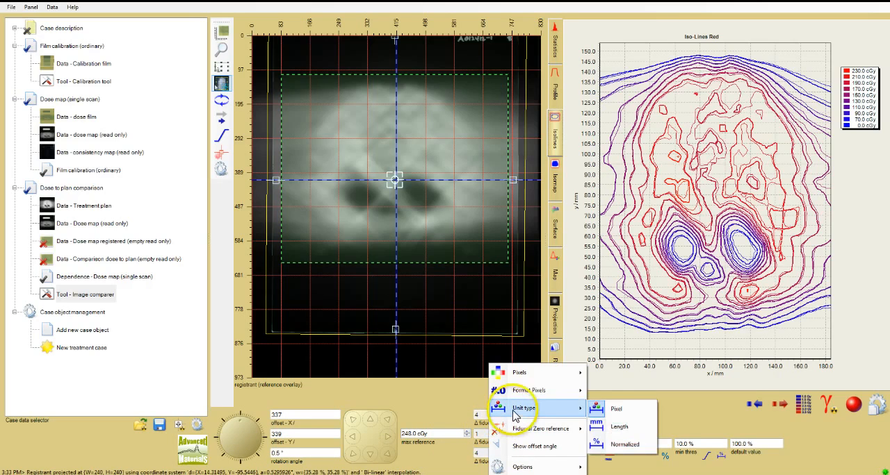
left_click(614, 427)
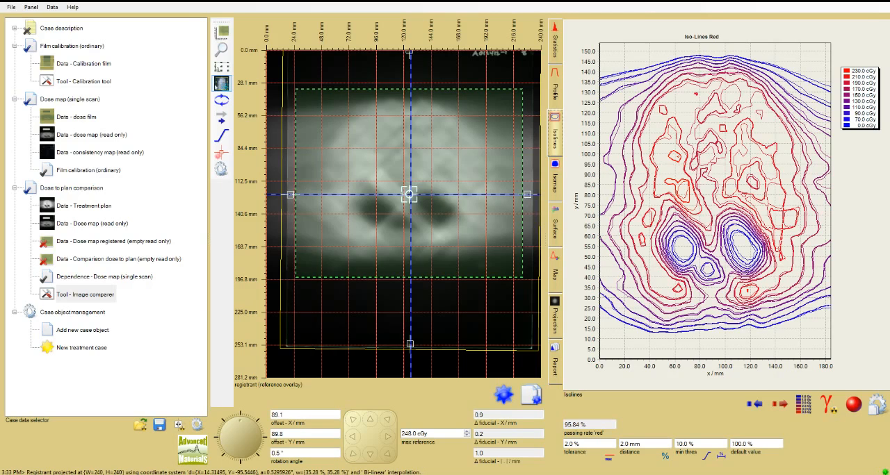
Examine the comparison as isomap, comparison map, path profile and 3D surface, including the charts' display and copy options.
left_click(555, 172)
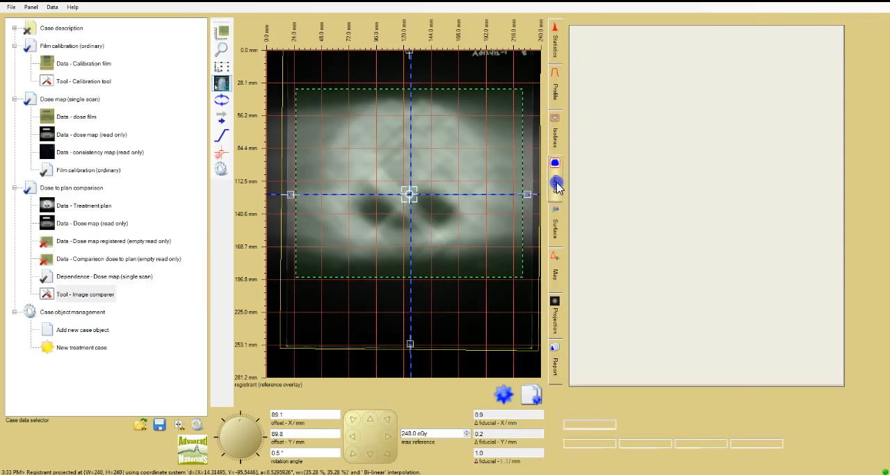
left_click(557, 290)
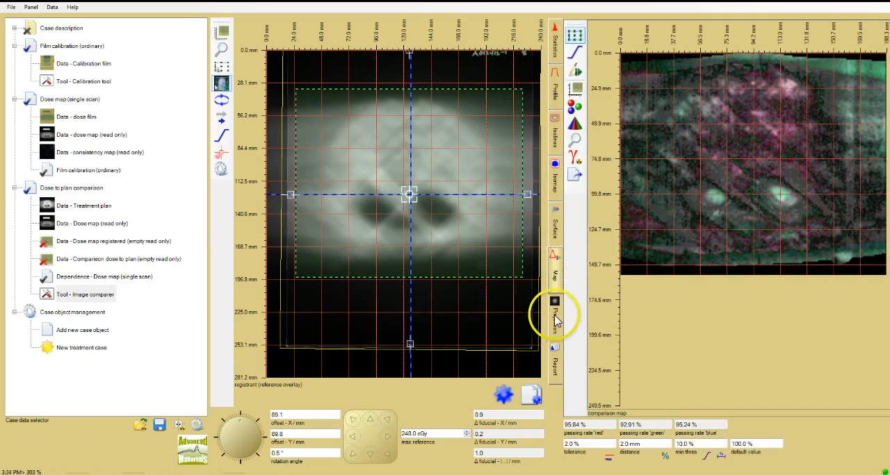
left_click(554, 89)
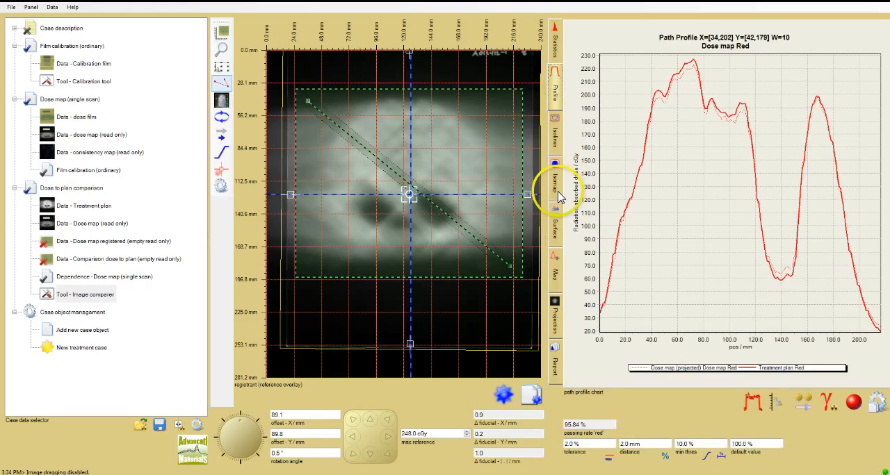
left_click(557, 192)
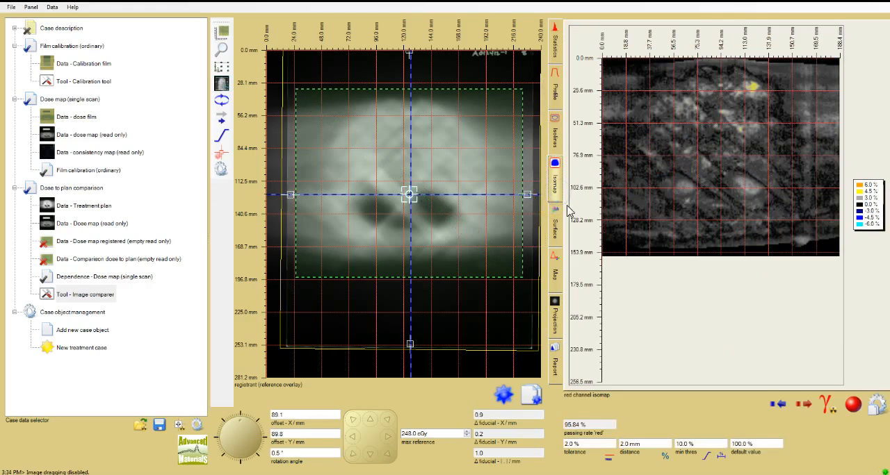
right_click(577, 222)
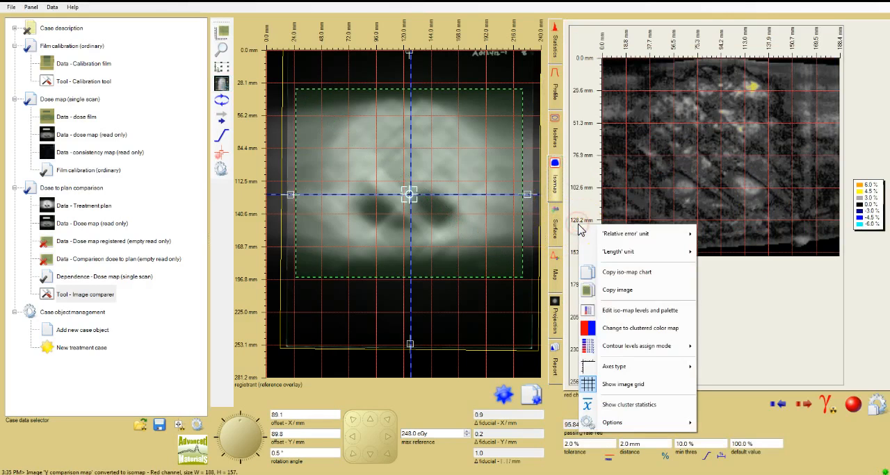
left_click(554, 87)
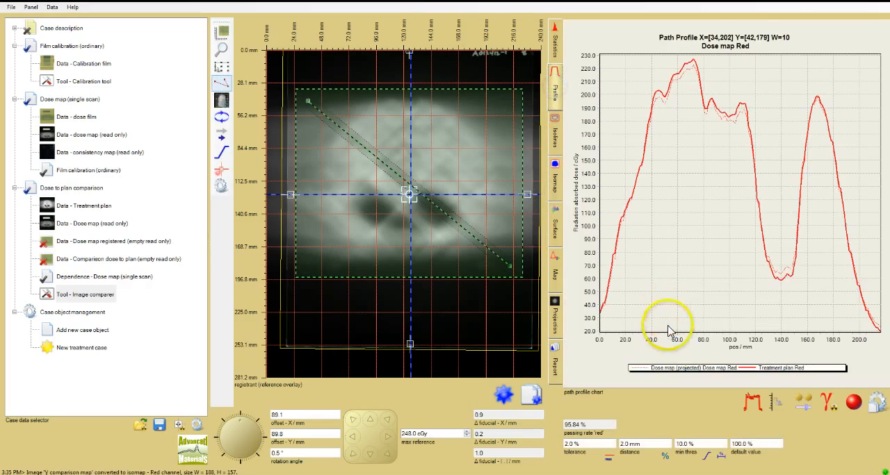
right_click(690, 353)
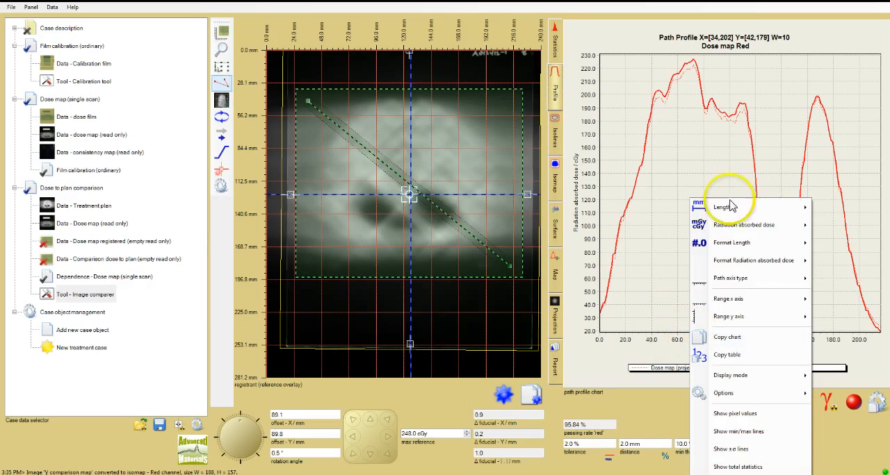
right_click(586, 172)
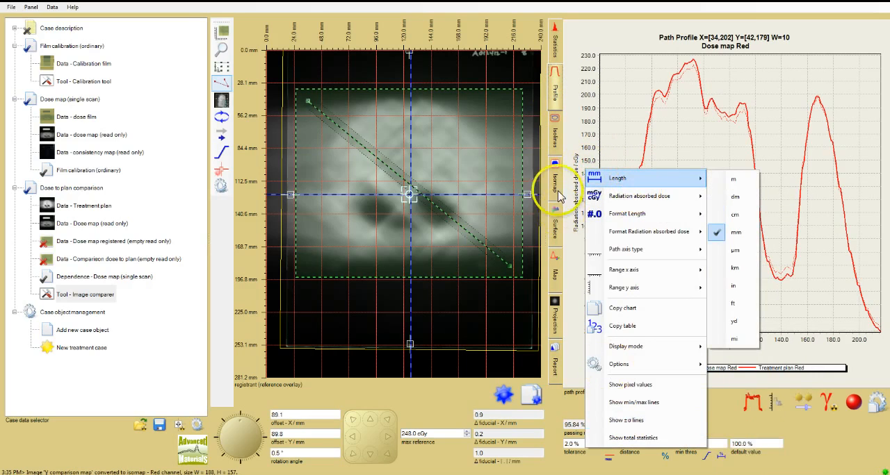
left_click(554, 224)
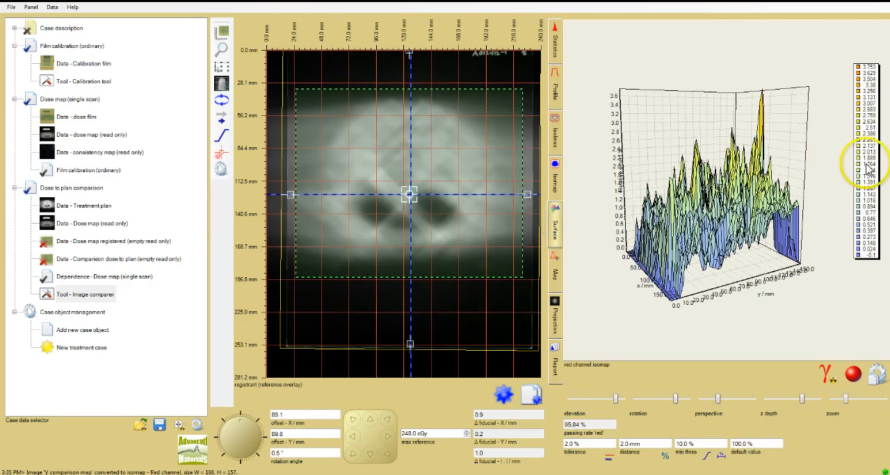
right_click(861, 168)
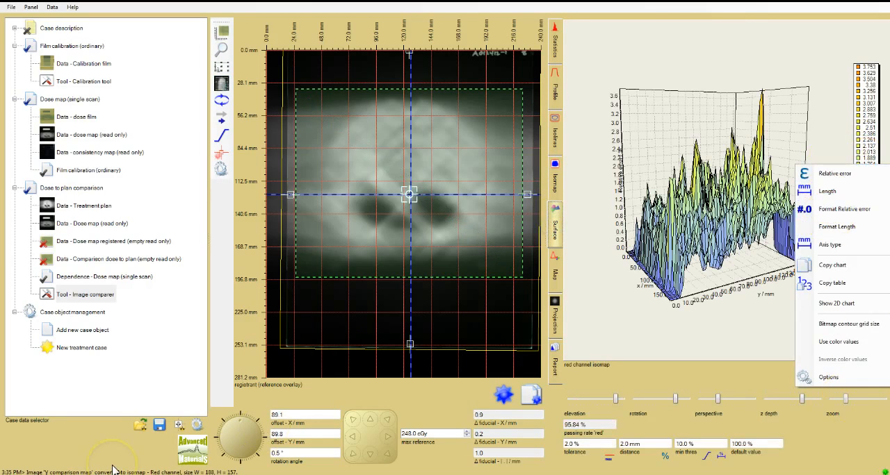
In the path profile, set the path range width to 4 pix and move the path's upper-left endpoint to X 28, Y 49.
left_click(557, 94)
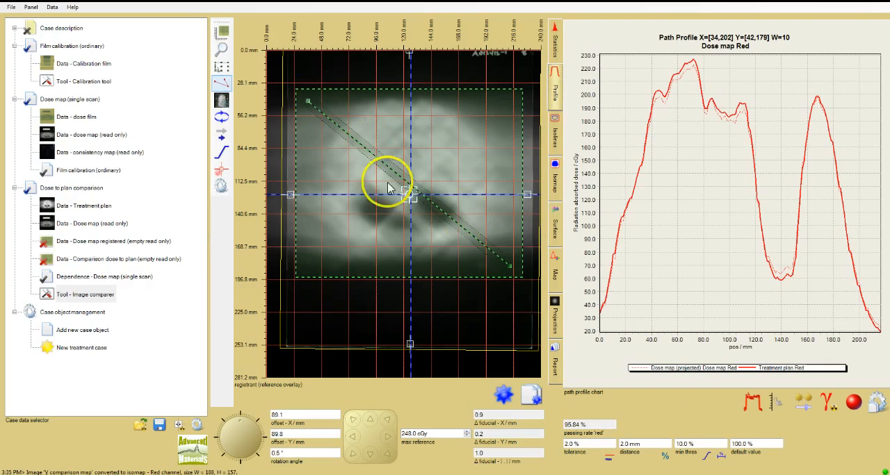
left_click(224, 86)
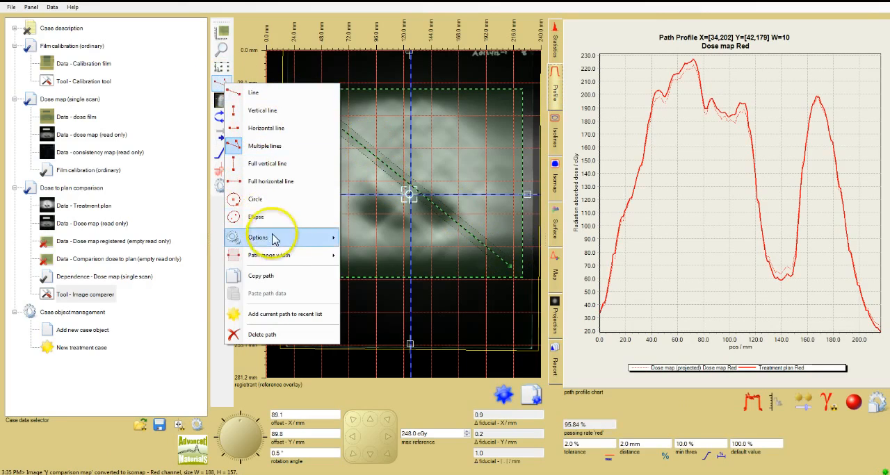
mouse_move(281, 256)
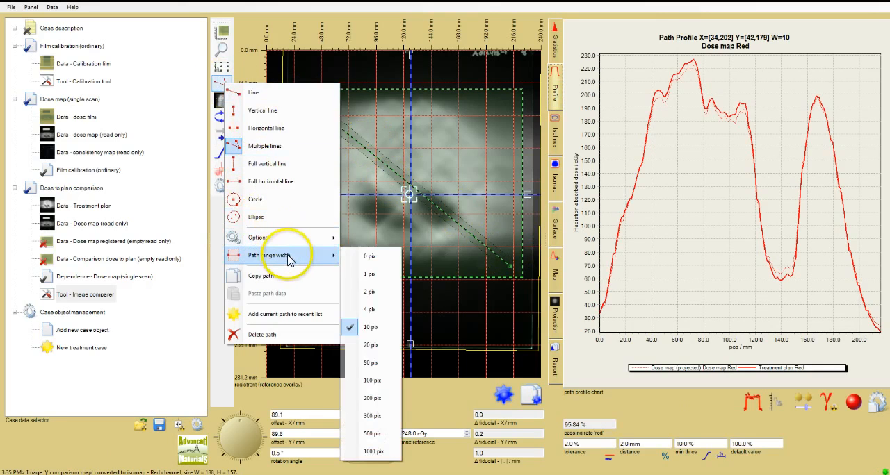
left_click(358, 311)
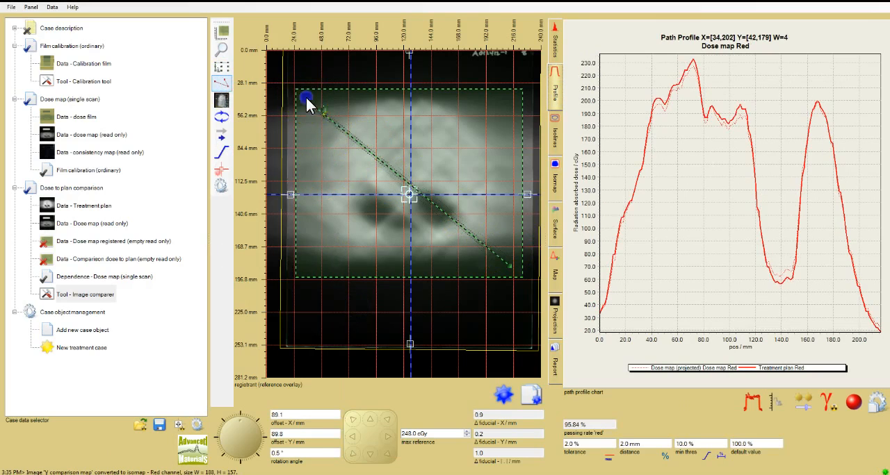
mouse_move(302, 99)
left_mouse_down()
mouse_move(312, 90)
mouse_move(300, 110)
left_mouse_up()
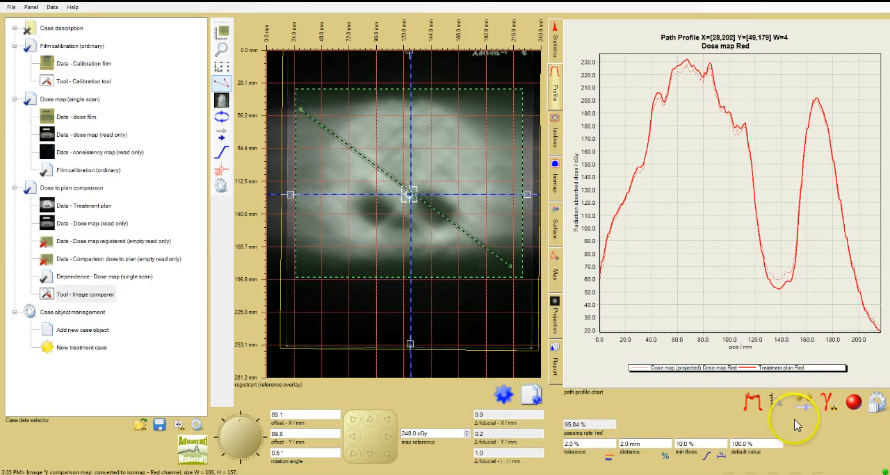
Show the path editor tools with the envelope slider and rotate the profile path to X 35 to 195, Y 40 to 188.
left_click(803, 404)
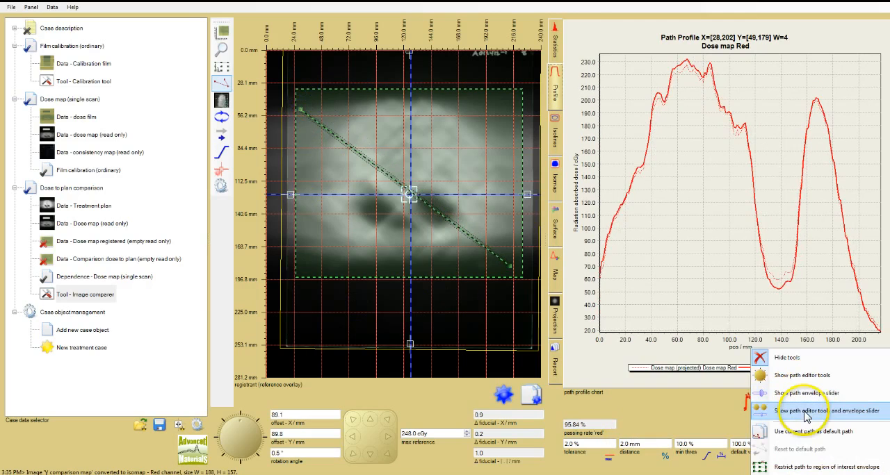
left_click(806, 414)
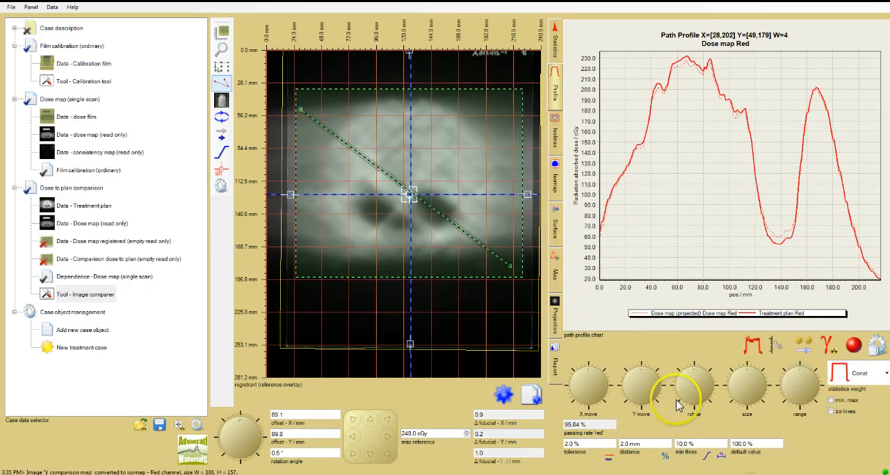
mouse_move(695, 376)
mouse_move(694, 374)
left_mouse_down()
mouse_move(691, 389)
mouse_move(693, 378)
mouse_move(705, 379)
left_mouse_up()
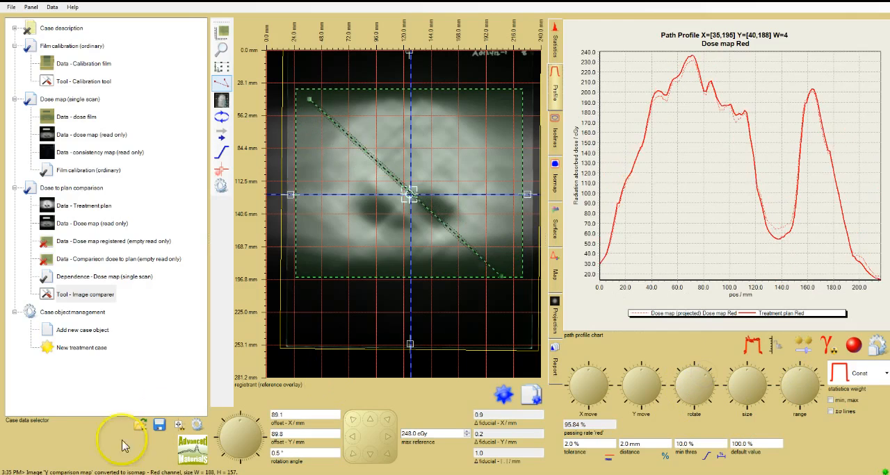
View the comparison isomap in the green channel and in the blue channel.
left_click(556, 182)
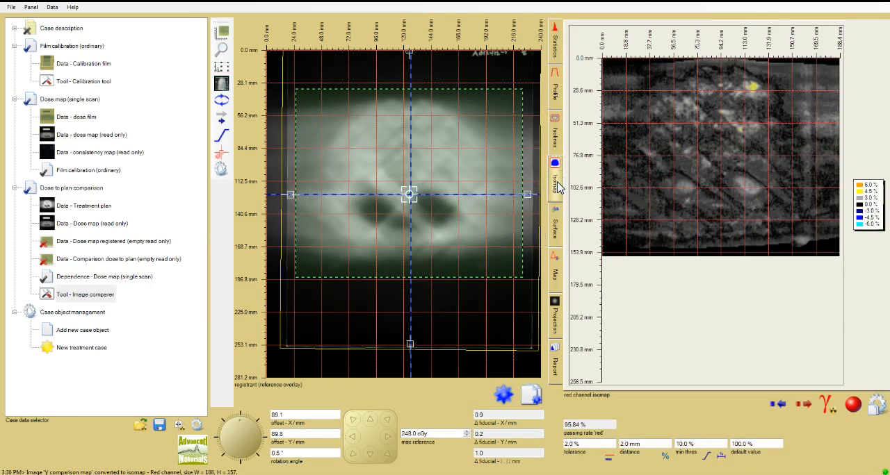
left_click(855, 407)
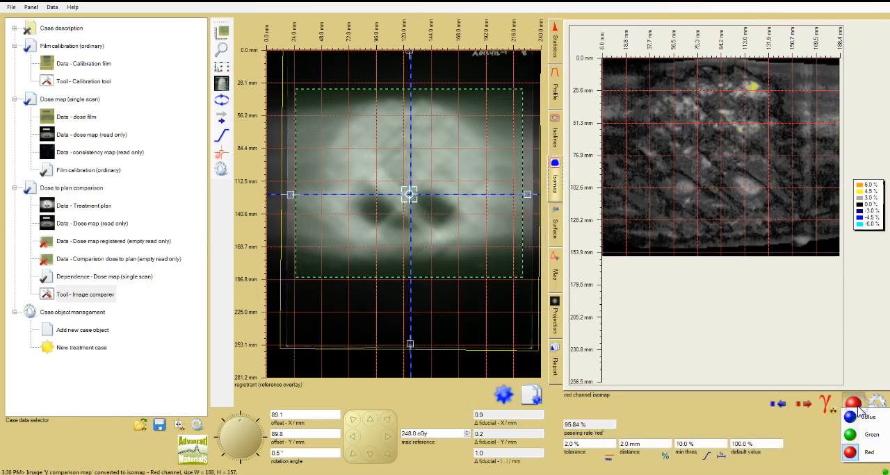
left_click(878, 437)
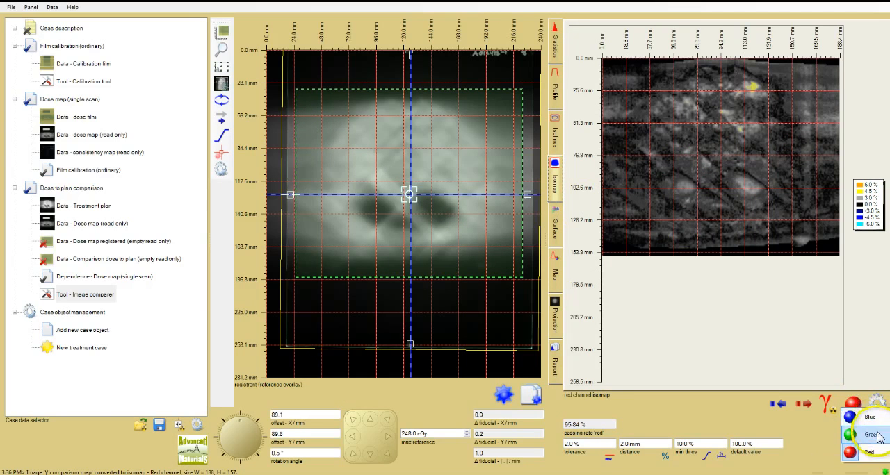
left_click(854, 406)
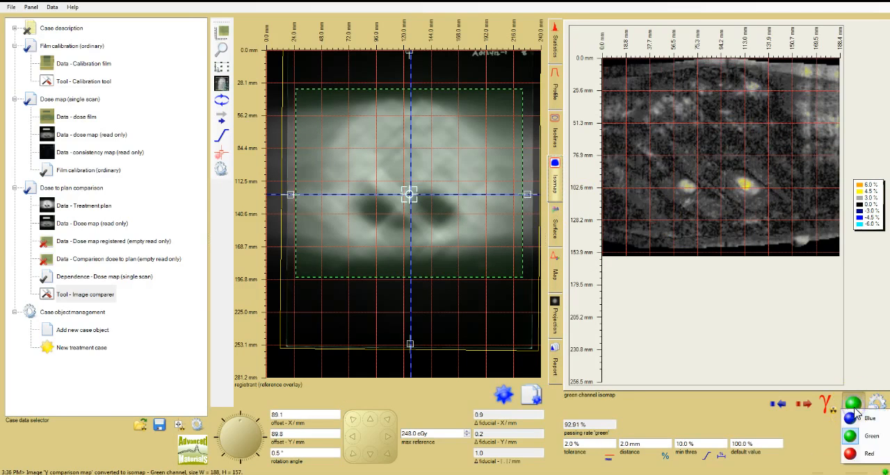
left_click(864, 419)
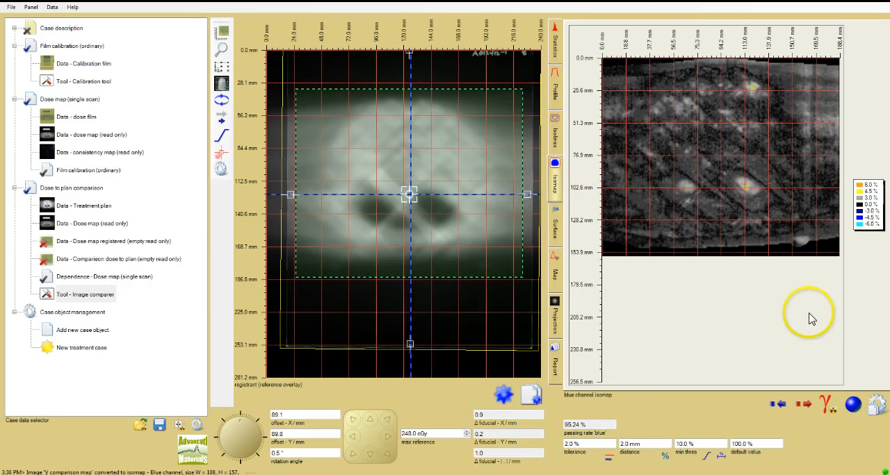
Examine the isolines comparison together with the available comparison methods, tolerance modes and gamma value options.
left_click(554, 139)
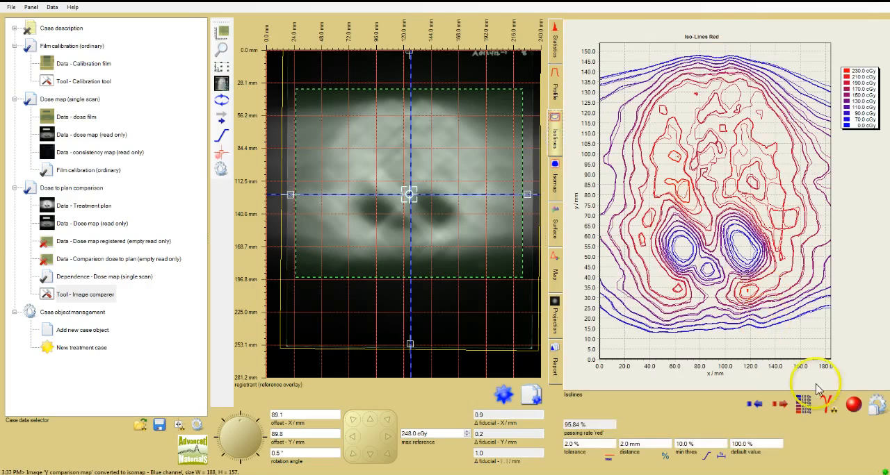
left_click(827, 409)
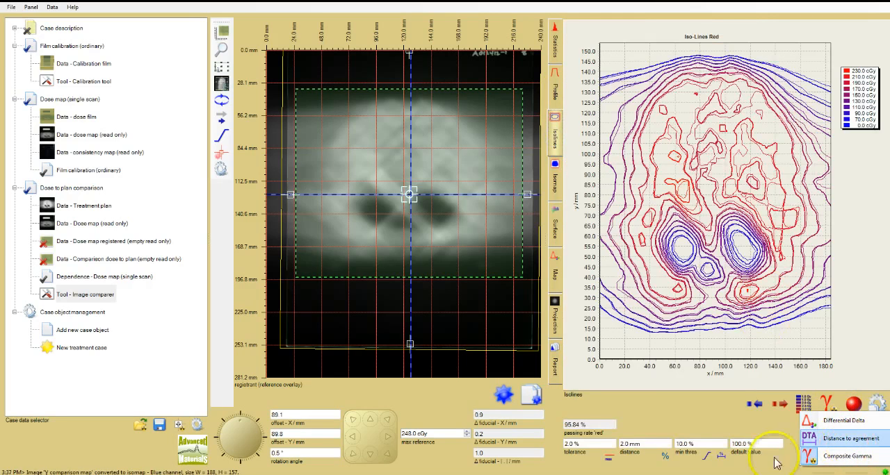
left_click(608, 459)
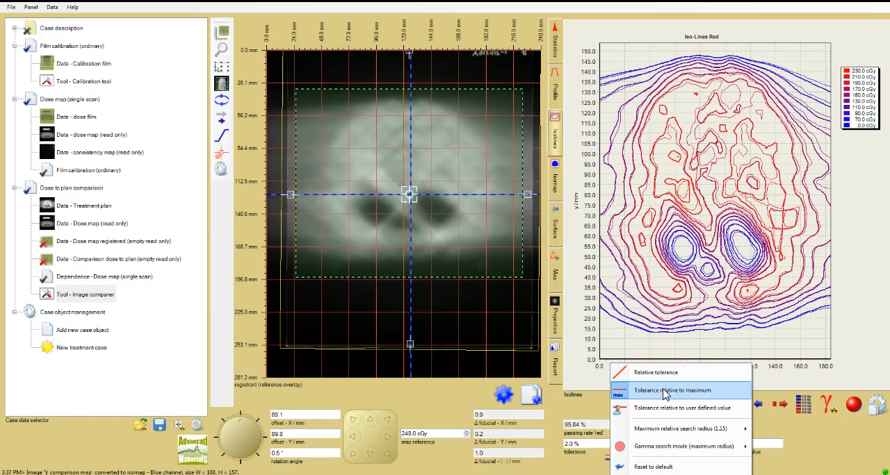
left_click(663, 411)
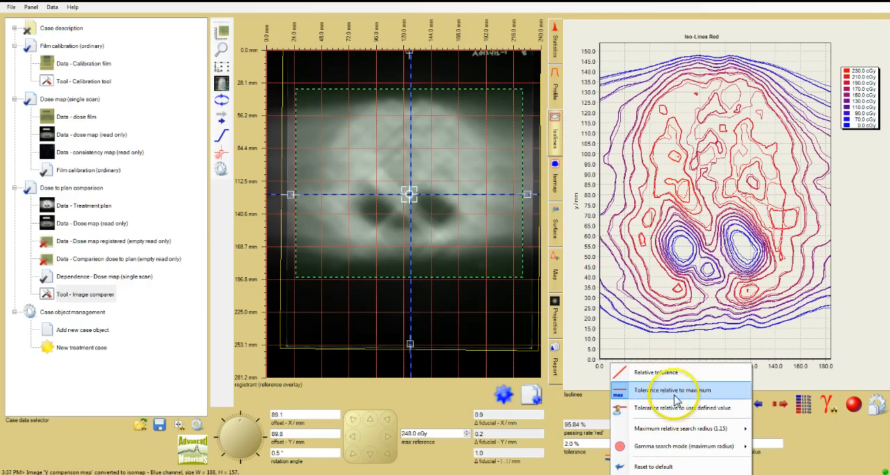
left_click(664, 374)
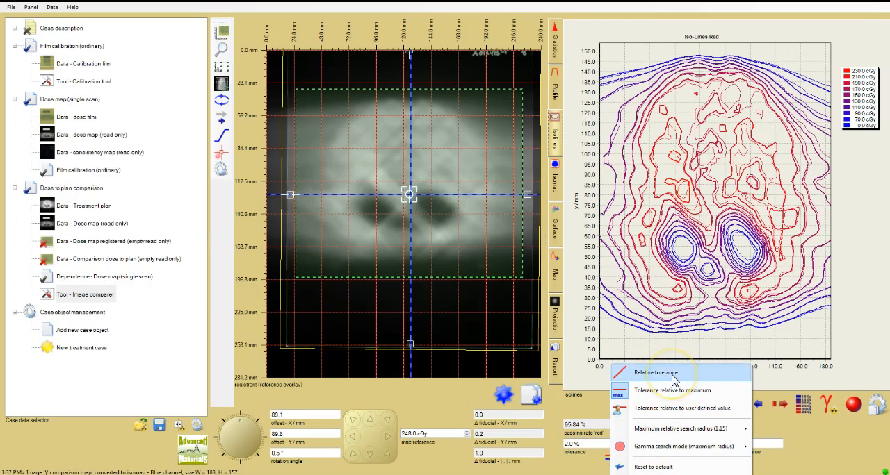
left_click(844, 436)
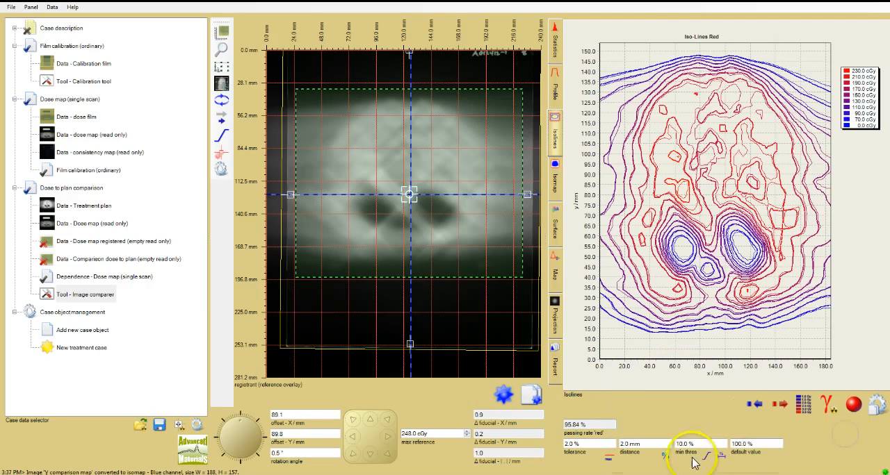
left_click(665, 456)
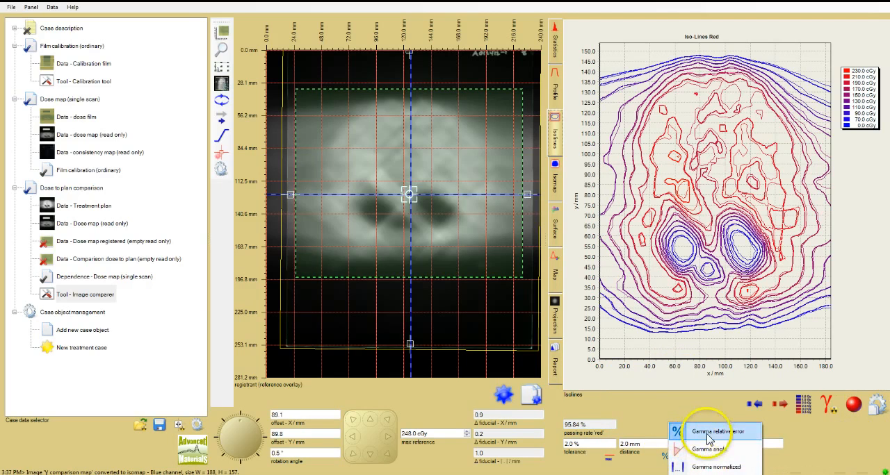
left_click(831, 449)
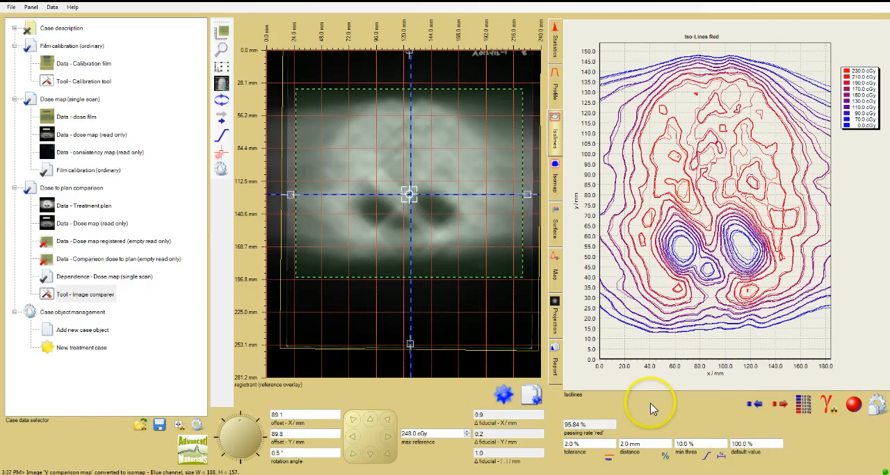
Generate the comparison report without the 3D surface, add the horizontal isocross profile, and set the image block size to 2 x 3.
left_click(554, 366)
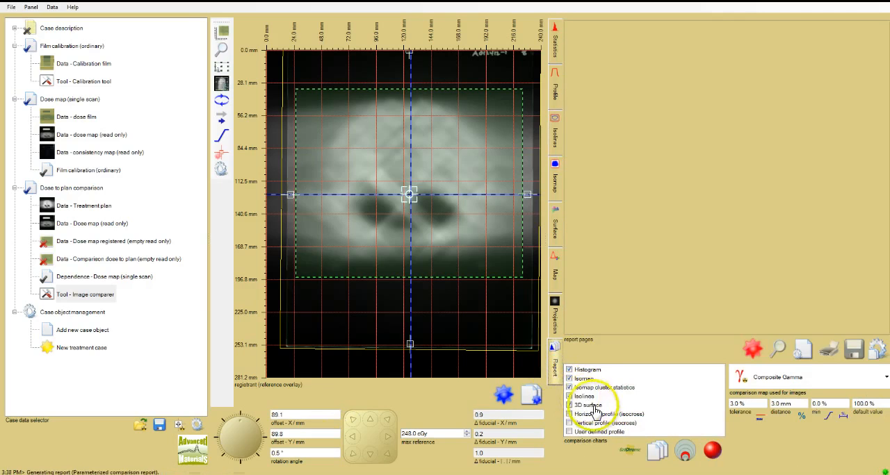
left_click(570, 405)
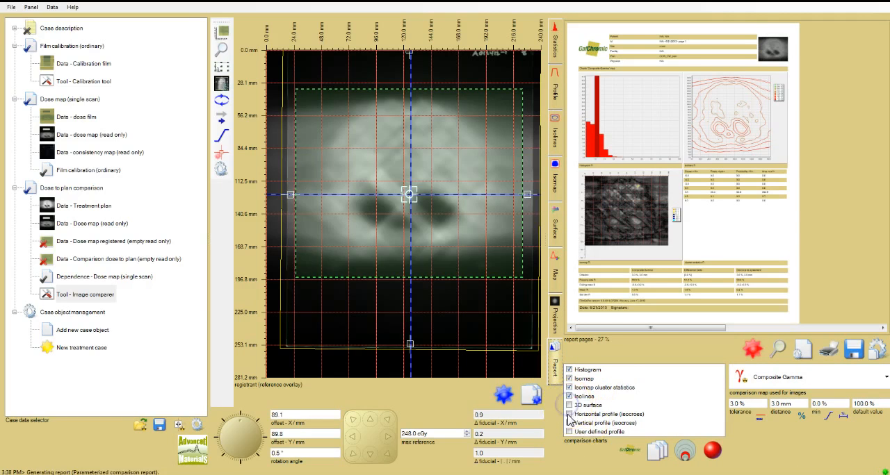
left_click(570, 414)
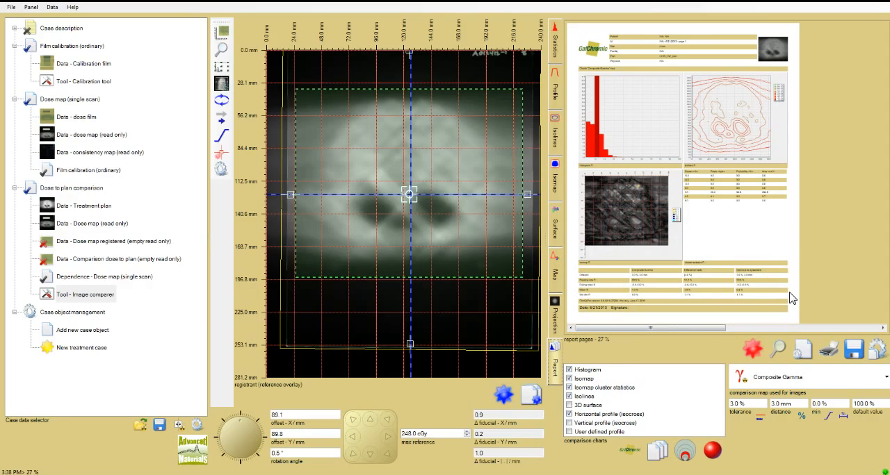
left_click(652, 456)
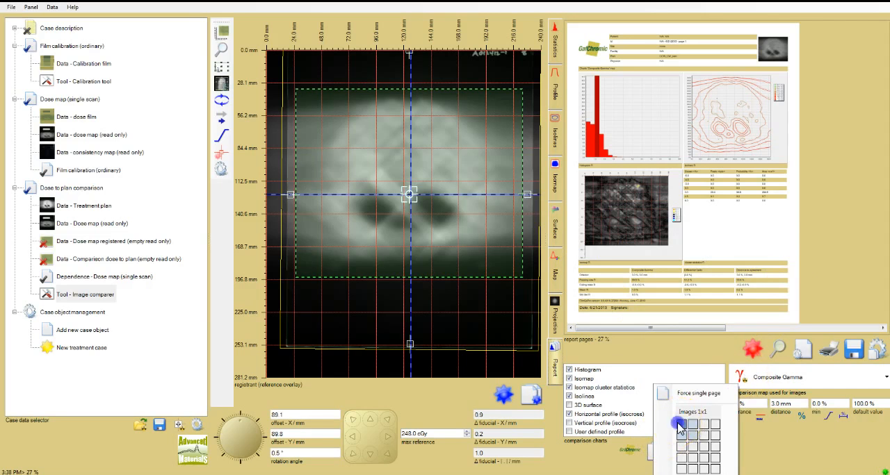
left_click(692, 451)
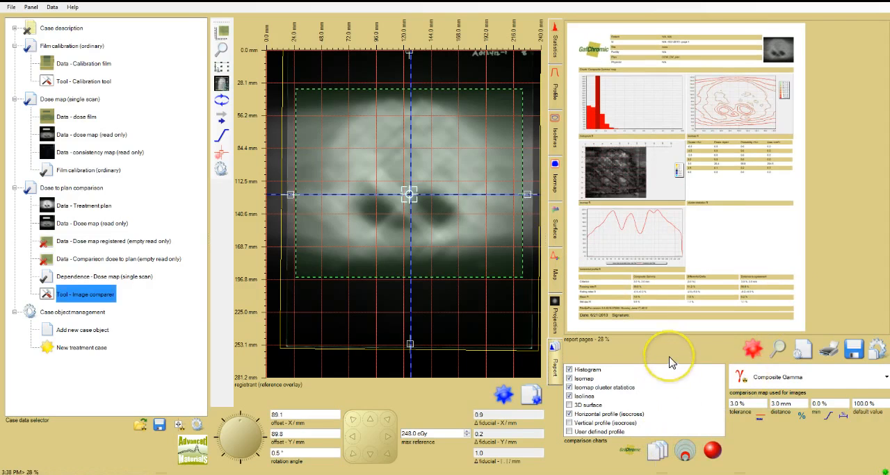
Review the report's color channel choices and settings, keeping the red channel, and update the report.
left_click(710, 451)
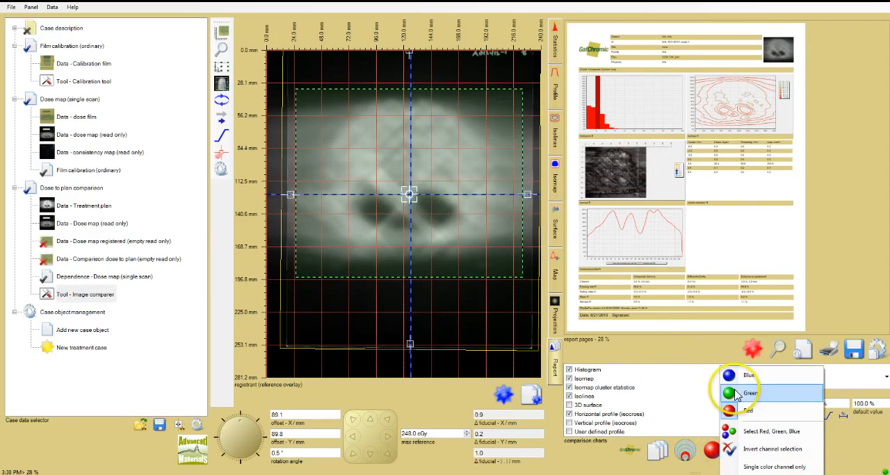
left_click(710, 351)
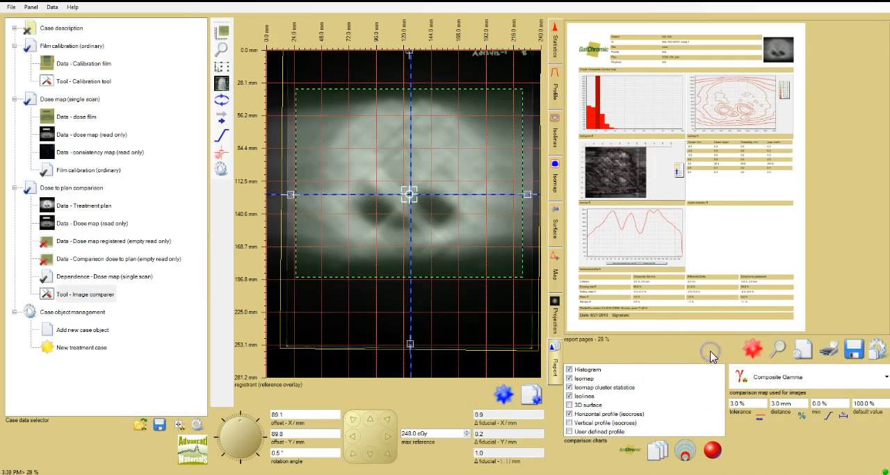
left_click(875, 355)
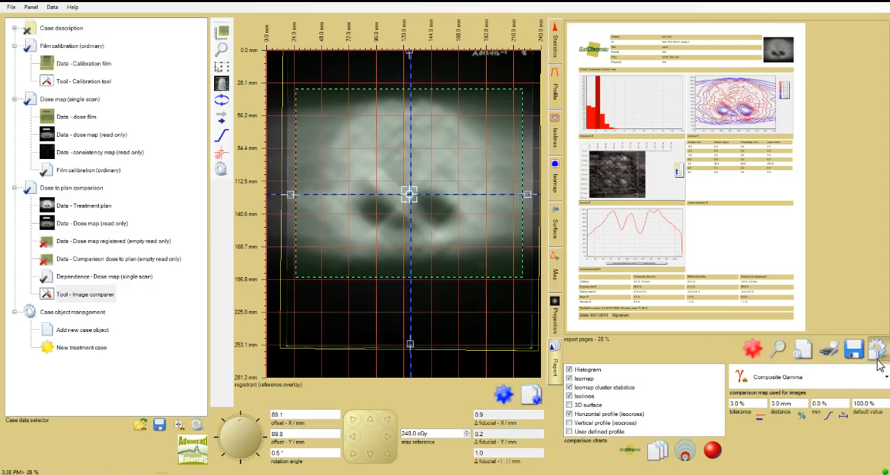
left_click(754, 351)
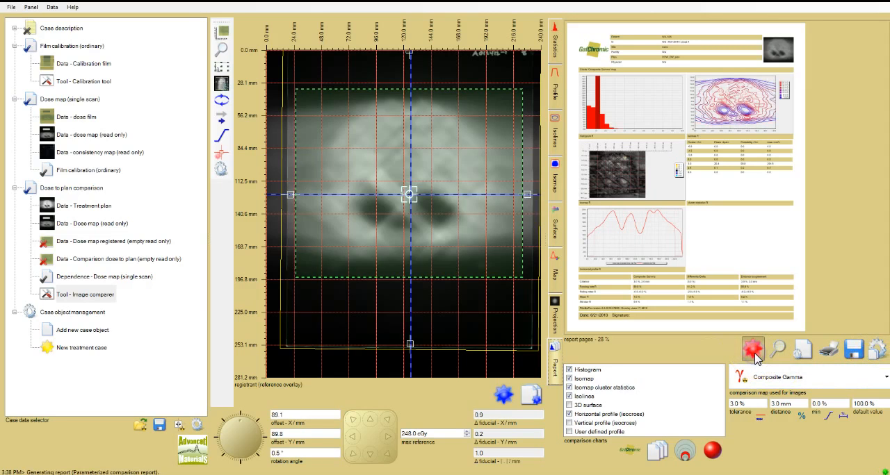